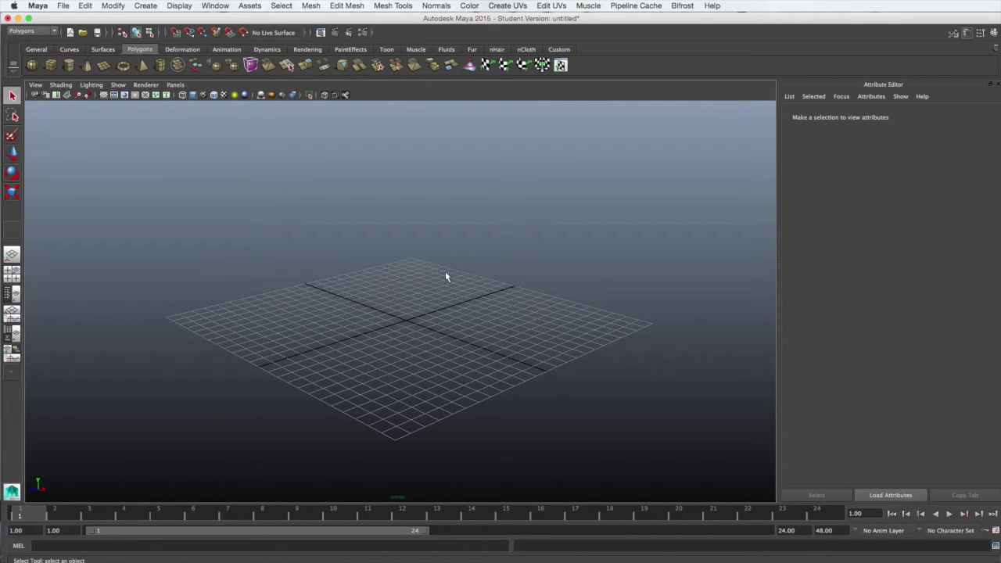
Step: Create camera1 and set the viewport to look through it
{"action": "left_click", "coordinate": [146, 6]}
{"action": "mouse_move", "coordinate": [181, 64]}
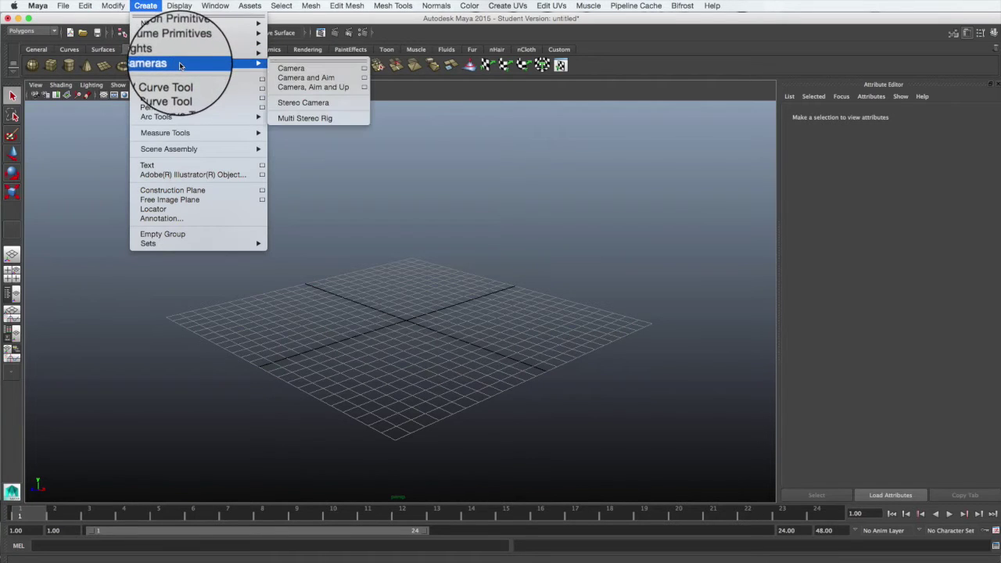
{"action": "left_click", "coordinate": [302, 70]}
{"action": "left_click", "coordinate": [496, 308]}
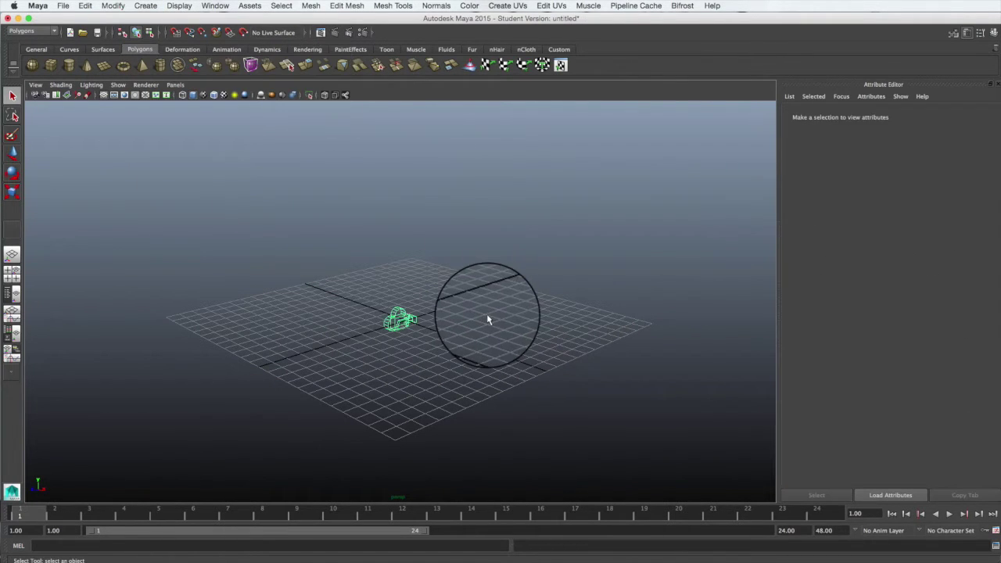
{"action": "left_click", "coordinate": [404, 327]}
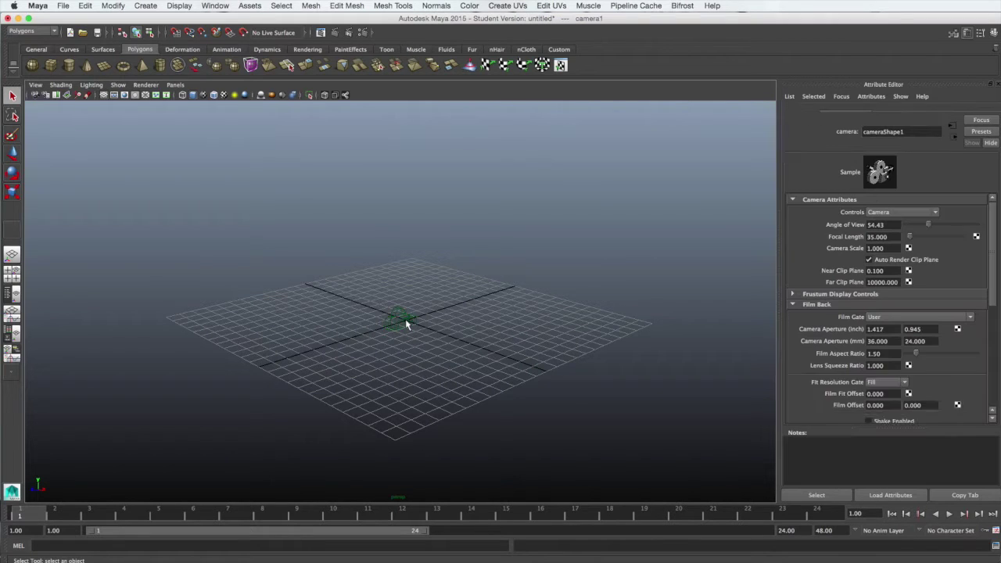
{"action": "left_click", "coordinate": [175, 85]}
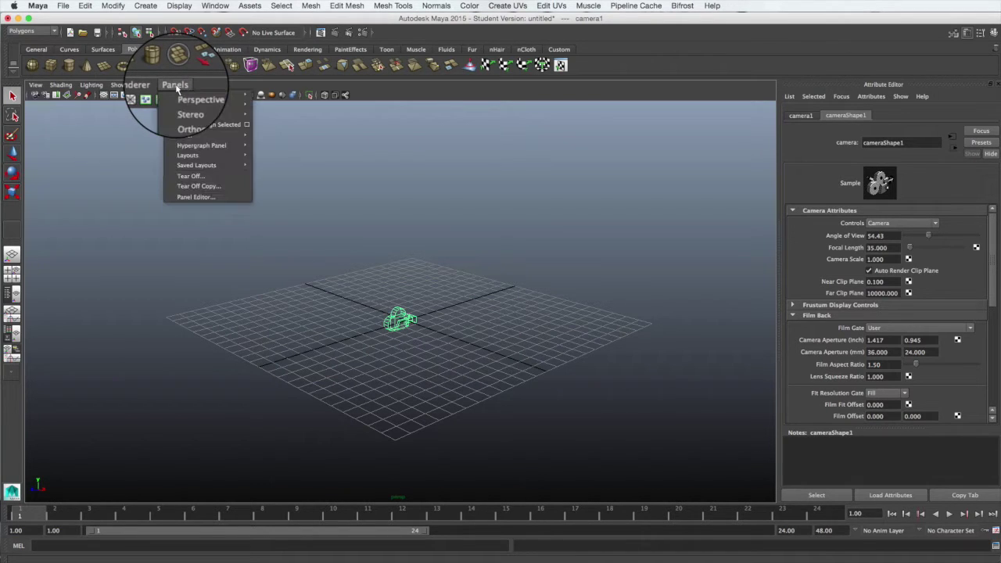
{"action": "left_click", "coordinate": [207, 125]}
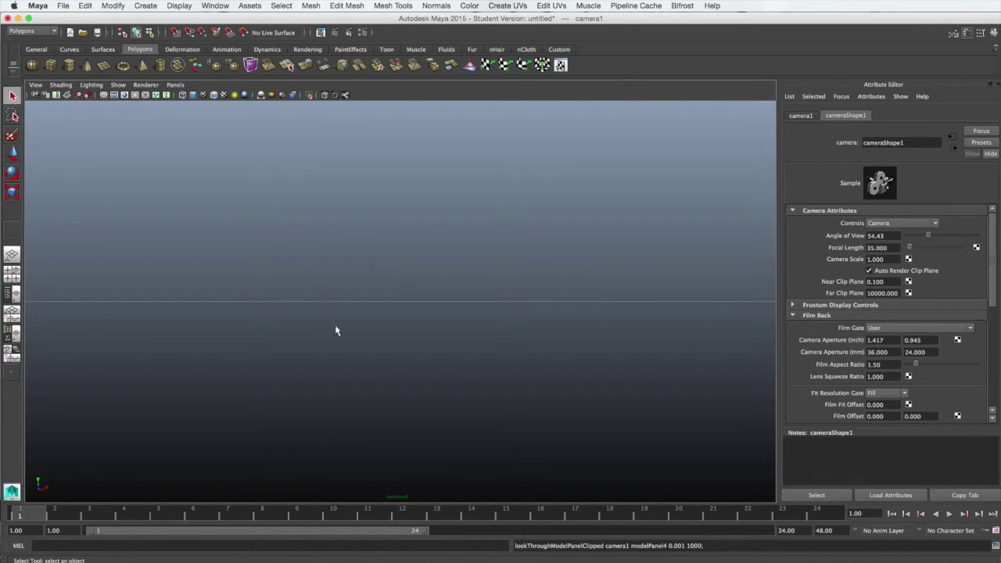
Step: Load Desktop's paris.mov as a movie image plane on camera1, then deselect it
{"action": "left_click", "coordinate": [42, 87]}
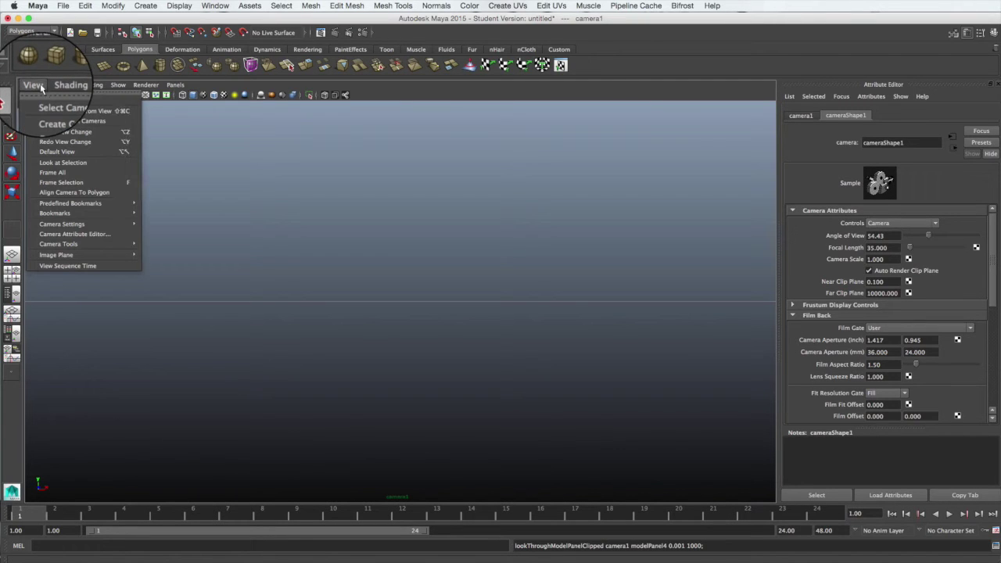
{"action": "mouse_move", "coordinate": [79, 256]}
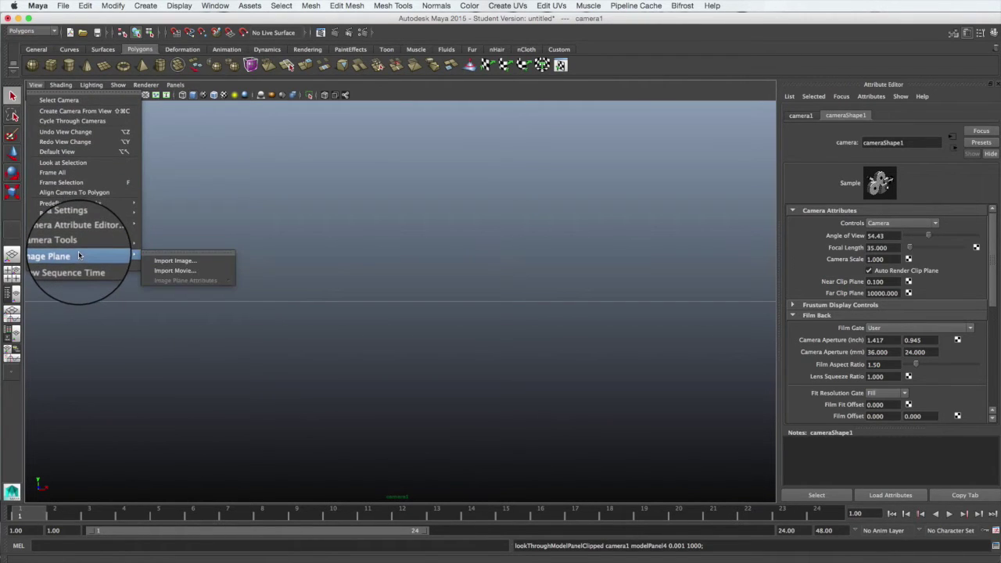
{"action": "left_click", "coordinate": [195, 274]}
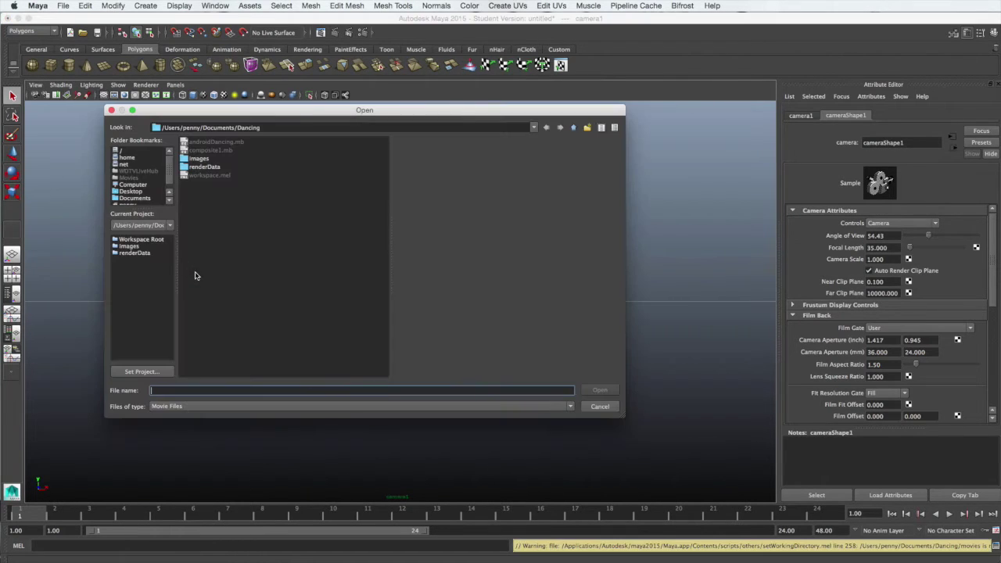
{"action": "scroll", "coordinate": [171, 168], "scroll_direction": "down", "scroll_amount": 1}
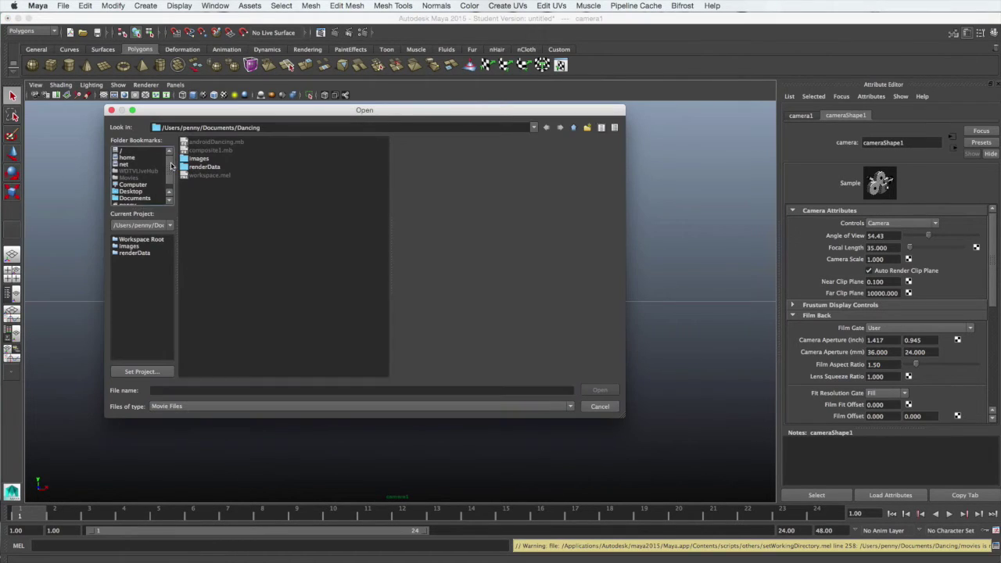
{"action": "left_click", "coordinate": [138, 185]}
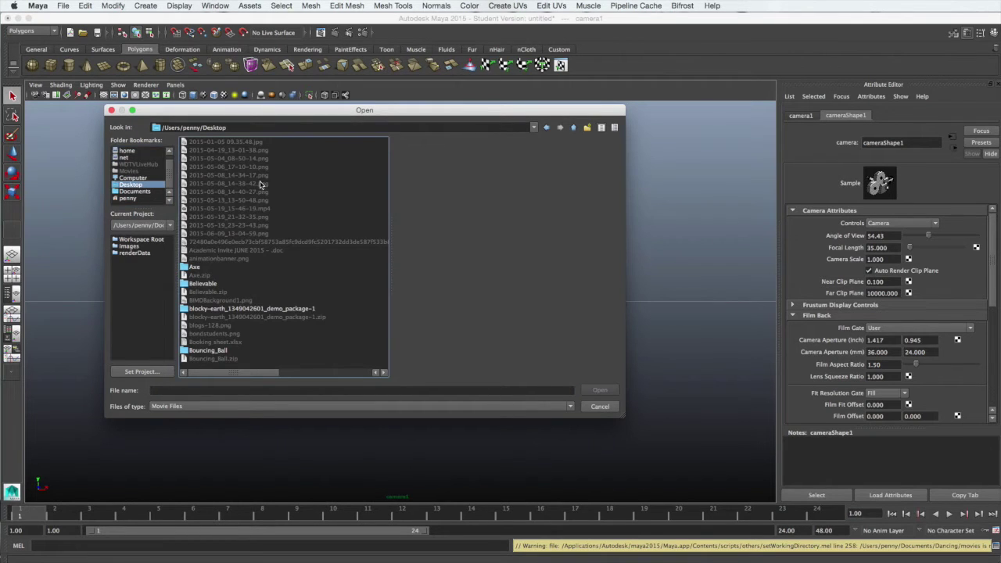
{"action": "scroll", "coordinate": [271, 276], "scroll_direction": "right", "scroll_amount": 5}
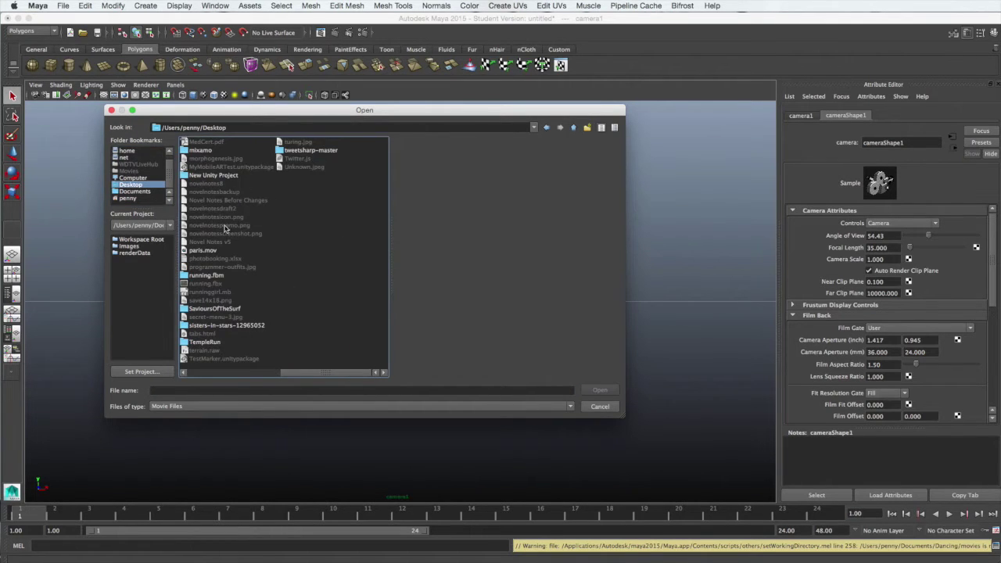
{"action": "left_click", "coordinate": [211, 251]}
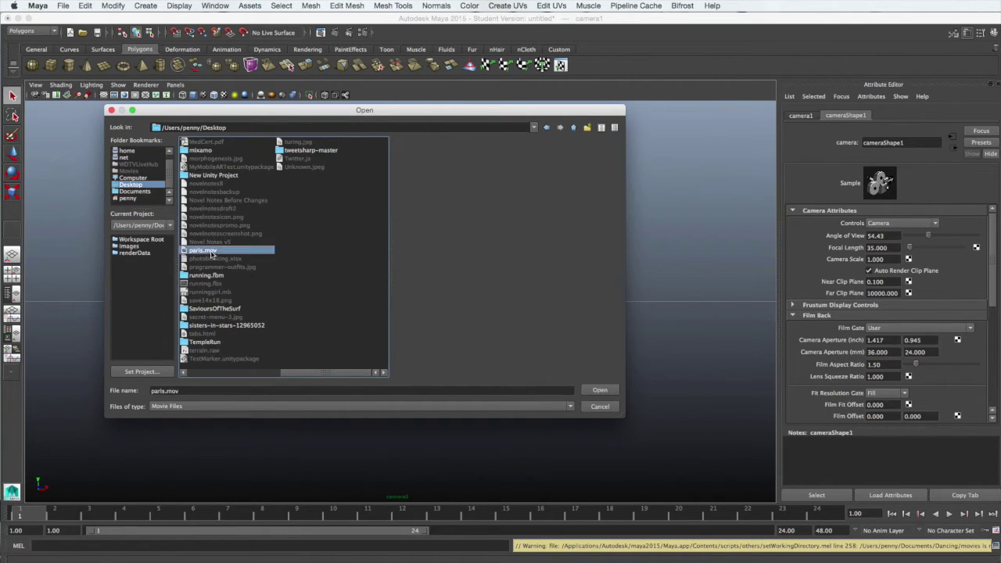
{"action": "left_click", "coordinate": [594, 390]}
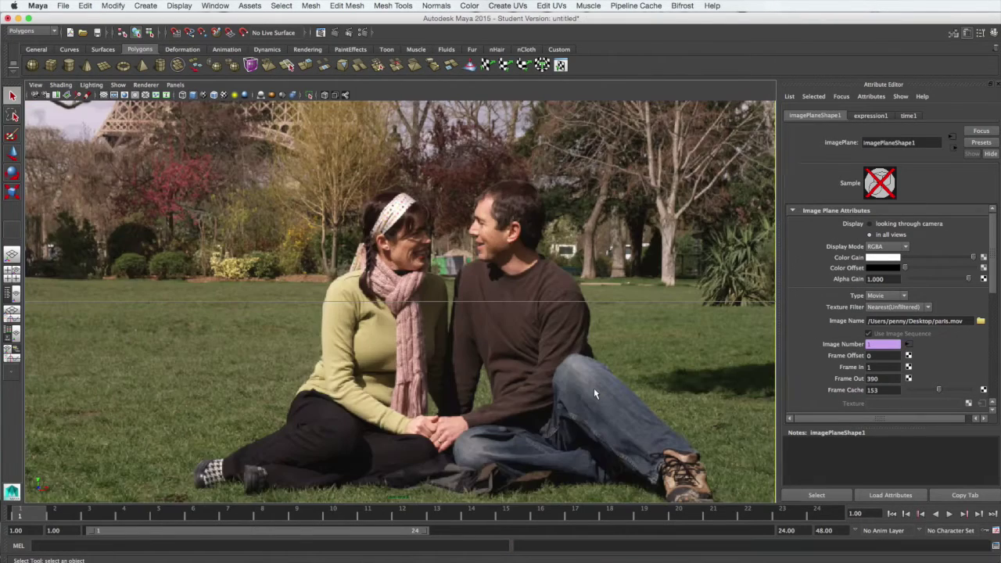
{"action": "left_click", "coordinate": [594, 394]}
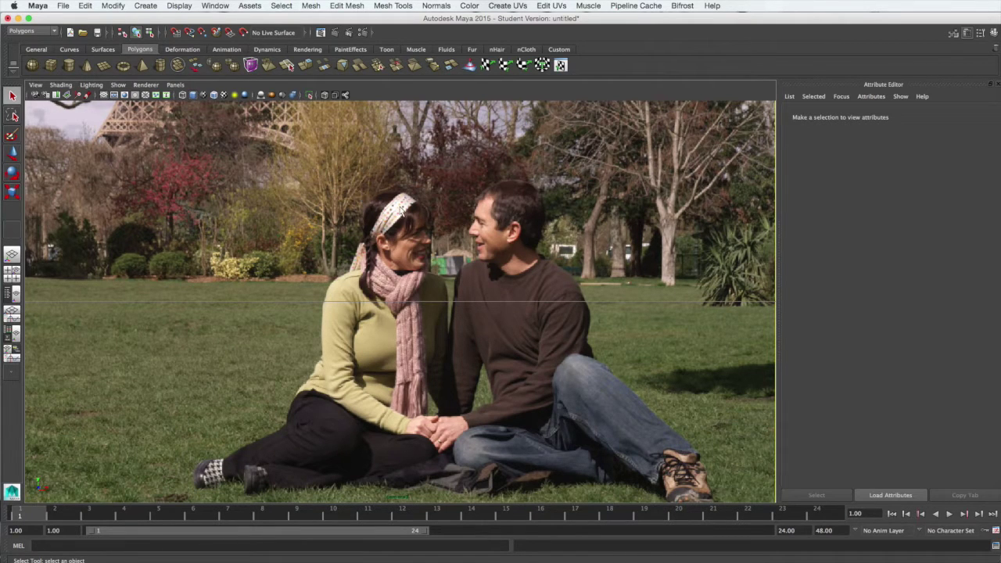
Step: Switch to the four-view layout, showing the park footage in camera1's panel
{"action": "key", "text": "space"}
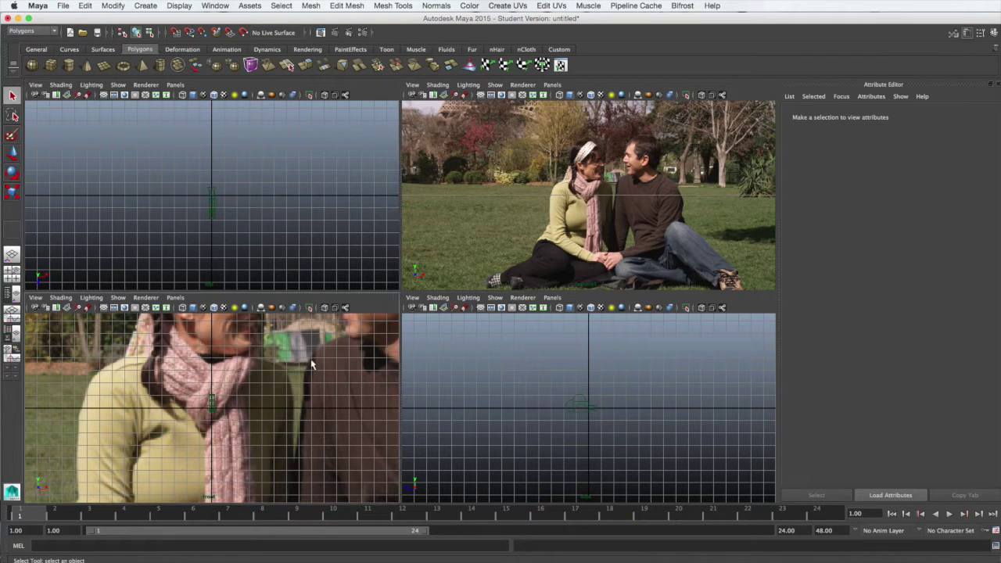
{"action": "key", "text": "space"}
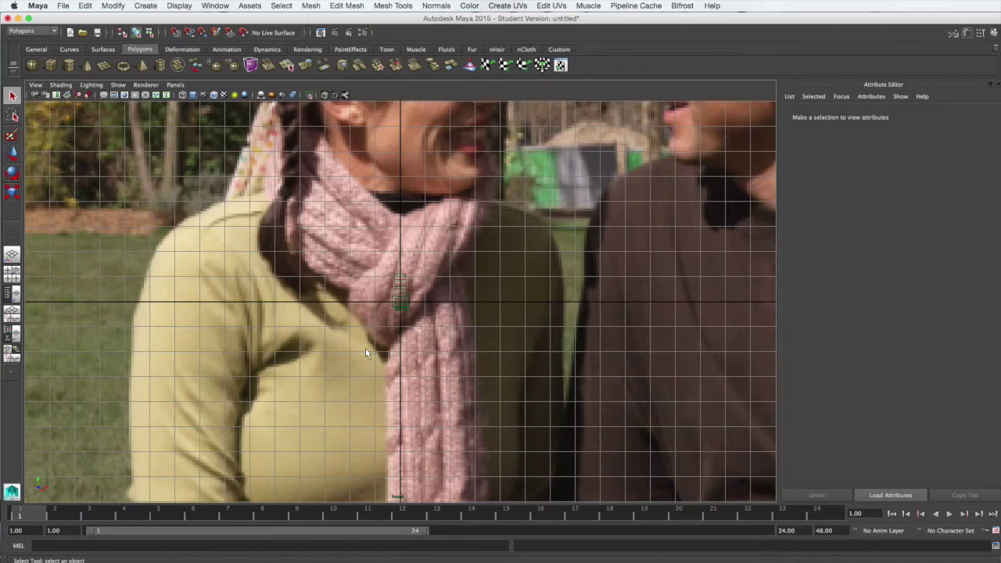
{"action": "scroll", "coordinate": [366, 354], "scroll_direction": "down", "scroll_amount": 10}
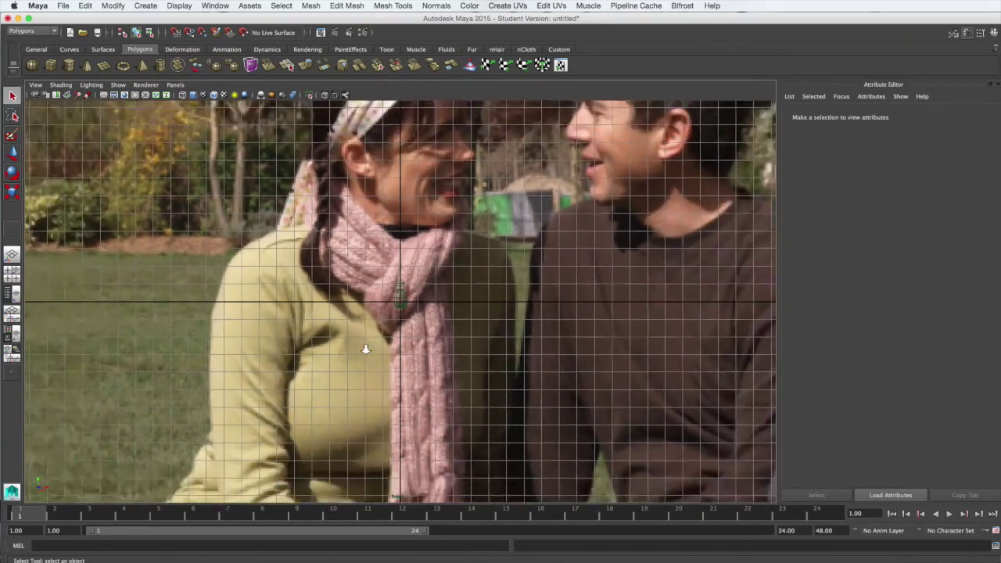
{"action": "scroll", "coordinate": [366, 353], "scroll_direction": "down", "scroll_amount": 6}
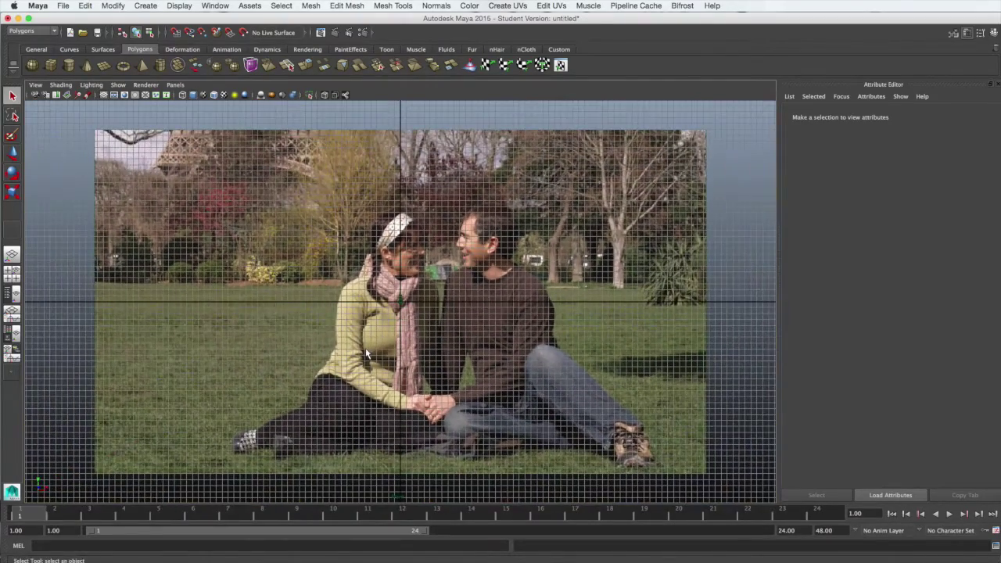
{"action": "scroll", "coordinate": [420, 311], "scroll_direction": "up", "scroll_amount": 1}
{"action": "scroll", "coordinate": [413, 320], "scroll_direction": "up", "scroll_amount": 5}
{"action": "scroll", "coordinate": [414, 321], "scroll_direction": "up", "scroll_amount": 2}
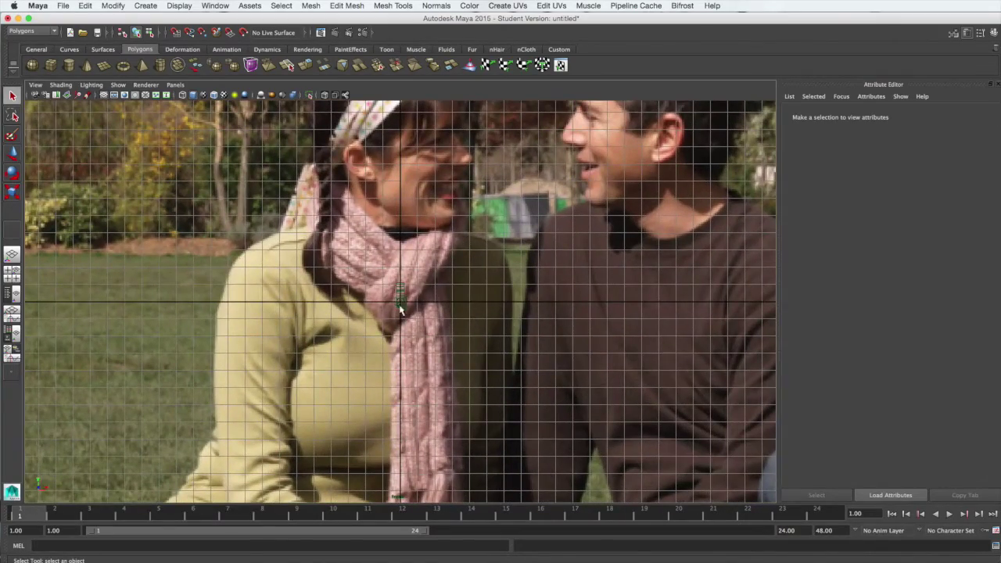
{"action": "scroll", "coordinate": [446, 311], "scroll_direction": "down", "scroll_amount": 6}
{"action": "scroll", "coordinate": [446, 311], "scroll_direction": "down", "scroll_amount": 2}
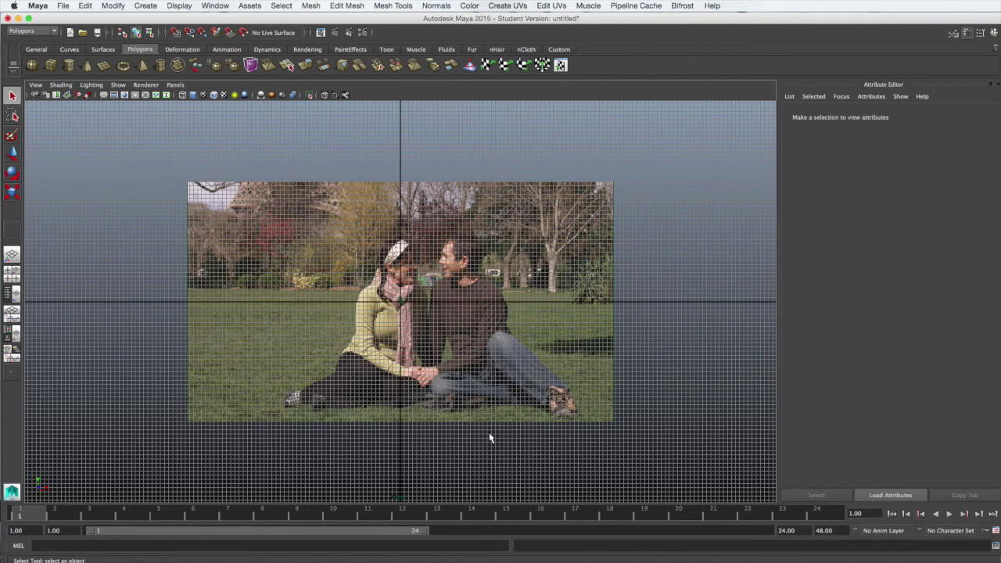
{"action": "key", "text": "space"}
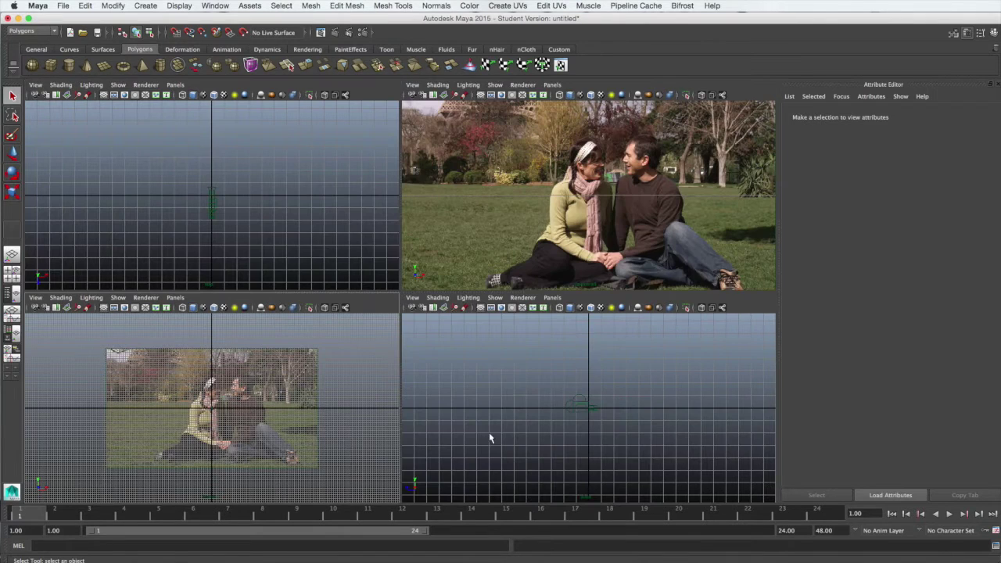
{"action": "key", "text": "space"}
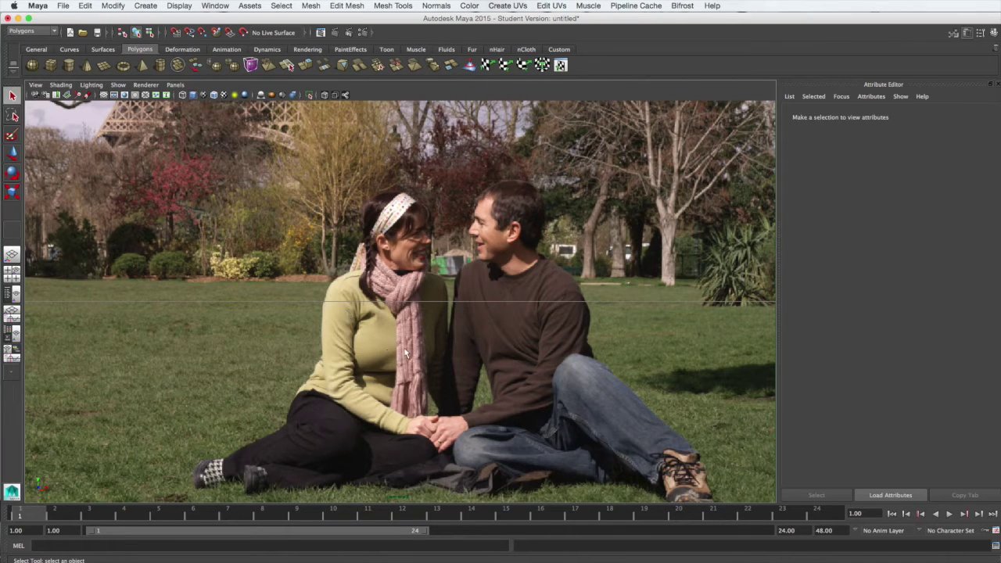
Step: Tumble, track and dolly camera1 until the ground grid lines up with the park lawn
{"action": "left_click_drag", "start_coordinate": [412, 352], "coordinate": [407, 352], "text": "alt"}
{"action": "right_click_drag", "start_coordinate": [408, 352], "coordinate": [410, 407], "text": "alt"}
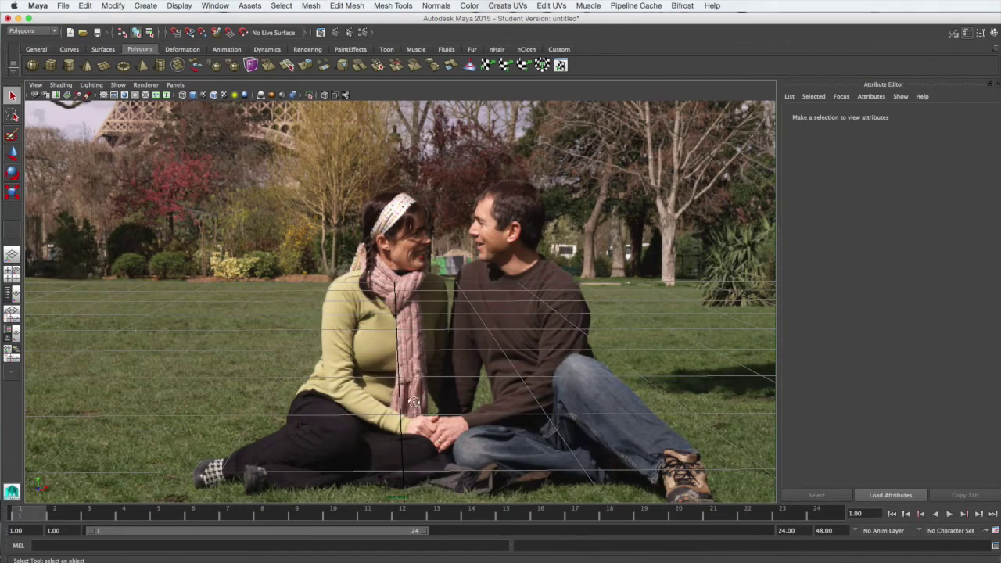
{"action": "left_click_drag", "start_coordinate": [410, 407], "coordinate": [421, 385], "text": "alt"}
{"action": "middle_click_drag", "start_coordinate": [421, 385], "coordinate": [458, 338], "text": "alt"}
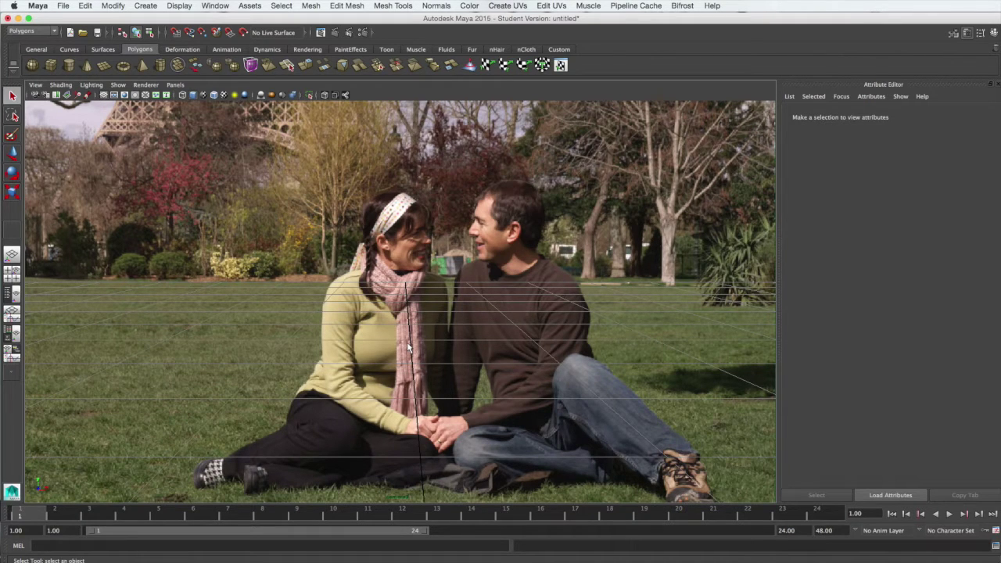
{"action": "middle_click_drag", "start_coordinate": [407, 348], "coordinate": [421, 349], "text": "alt"}
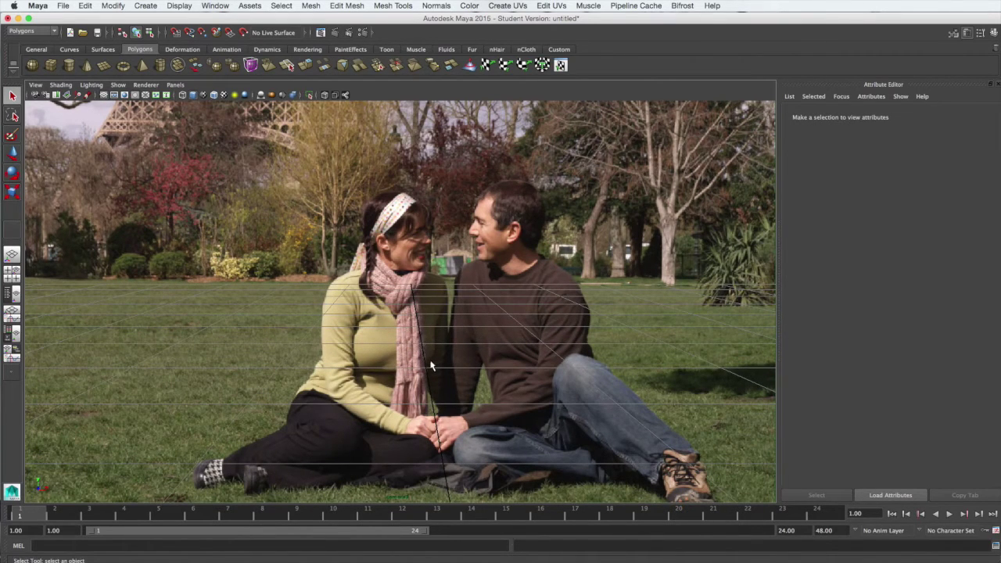
{"action": "mouse_move", "coordinate": [432, 368]}
{"action": "left_mouse_down", "text": "alt"}
{"action": "mouse_move", "coordinate": [418, 364]}
{"action": "mouse_move", "coordinate": [430, 349]}
{"action": "left_mouse_up", "text": "alt"}
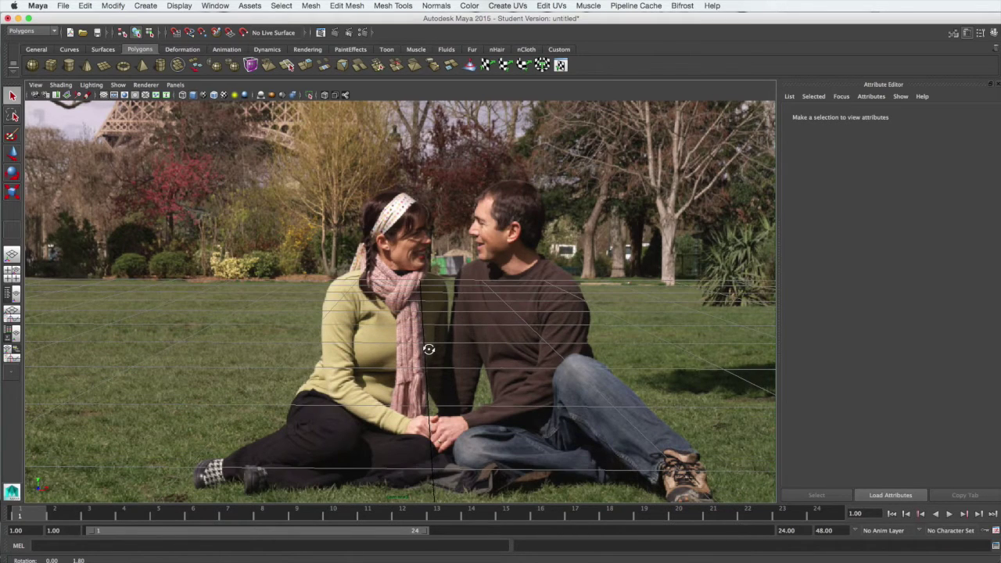
{"action": "left_click_drag", "start_coordinate": [429, 349], "coordinate": [429, 353], "text": "alt"}
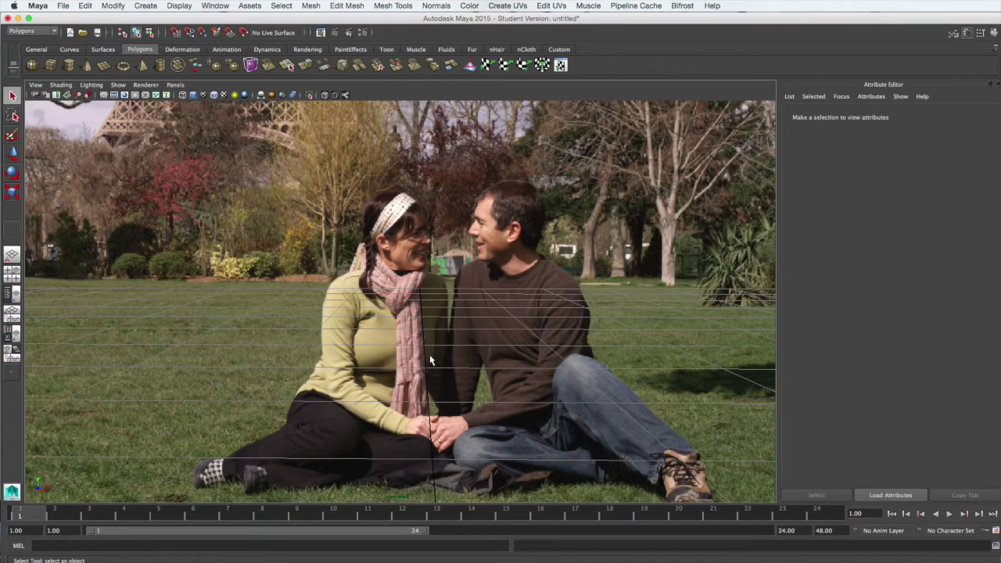
{"action": "left_click_drag", "start_coordinate": [430, 360], "coordinate": [432, 361], "text": "alt"}
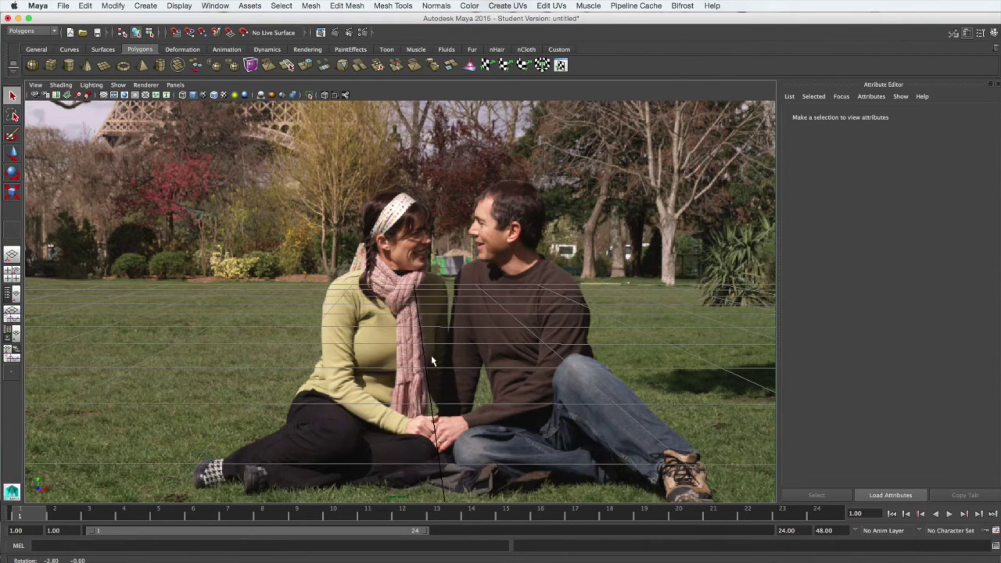
{"action": "left_click", "coordinate": [62, 6]}
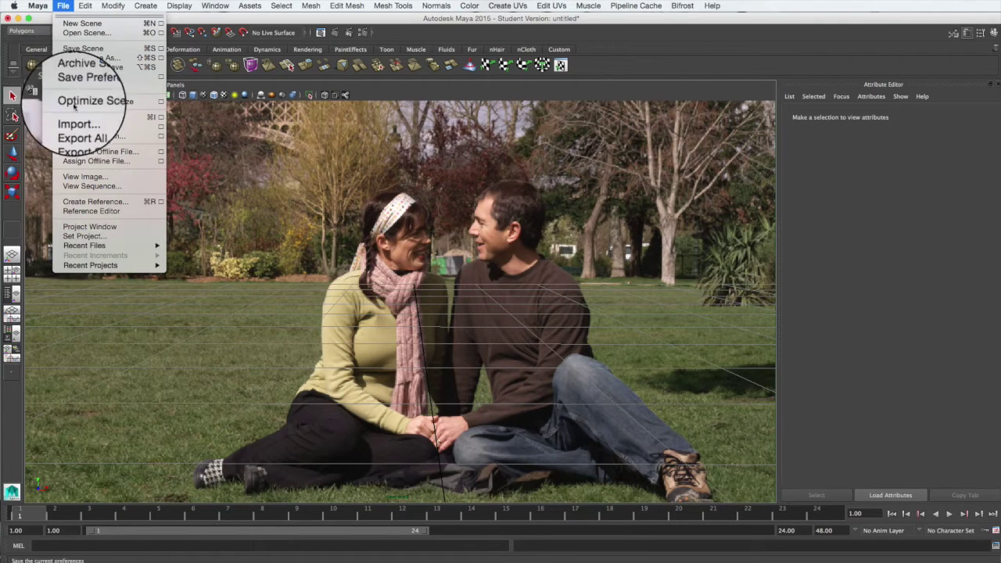
Step: Import running.fbx from the Desktop and dismiss the import warnings
{"action": "left_click", "coordinate": [84, 117]}
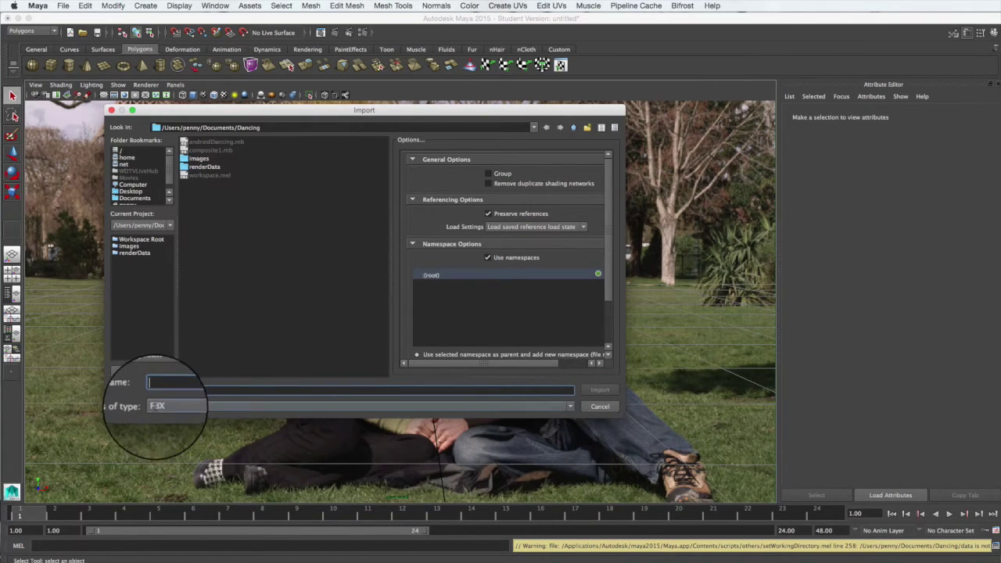
{"action": "left_click", "coordinate": [131, 194]}
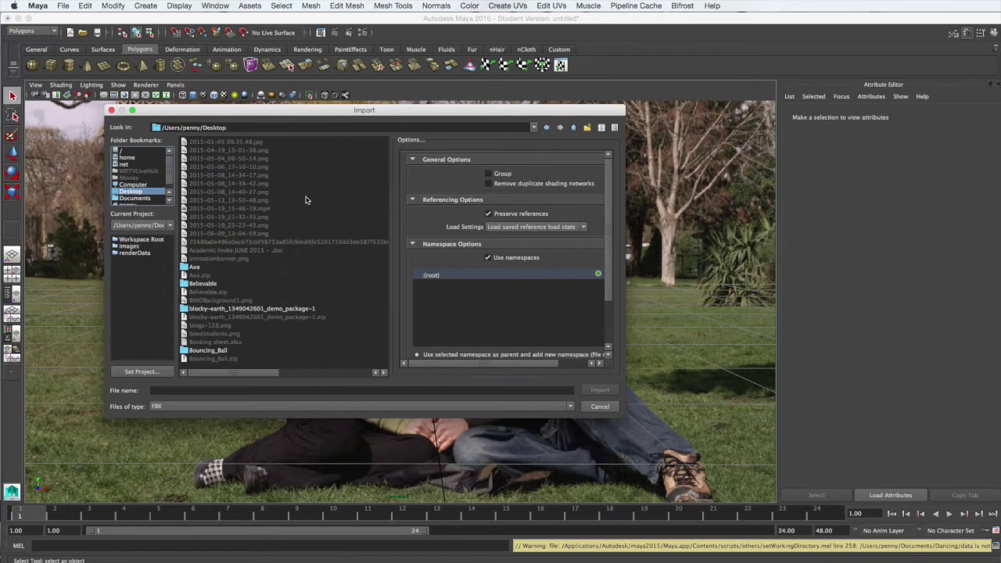
{"action": "left_click", "coordinate": [352, 373]}
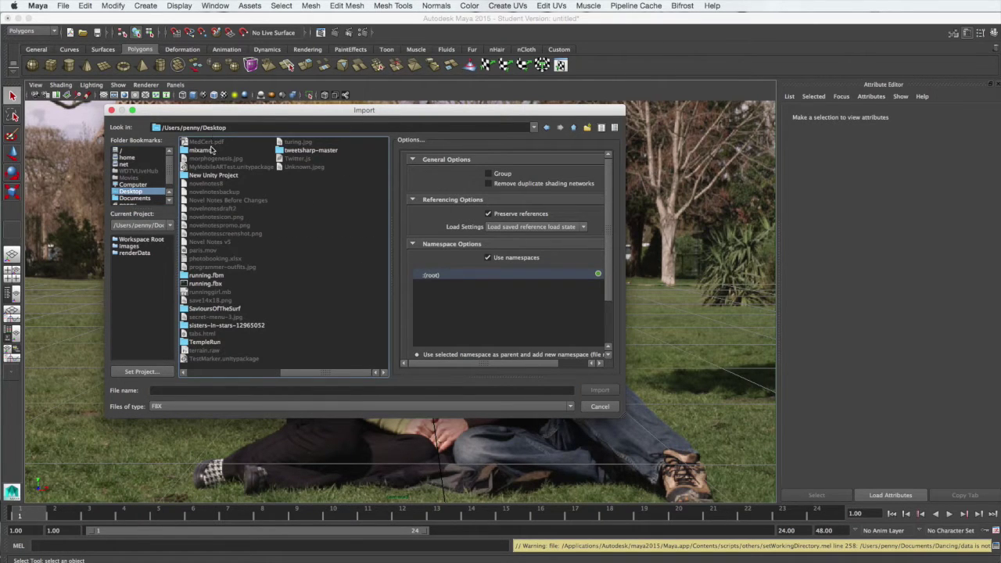
{"action": "left_click", "coordinate": [207, 284]}
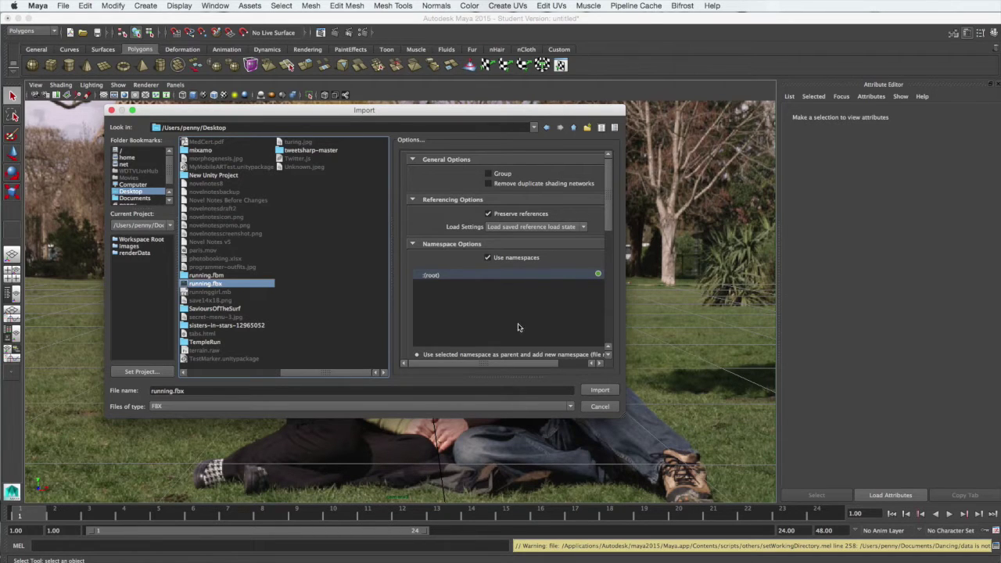
{"action": "left_click", "coordinate": [596, 393]}
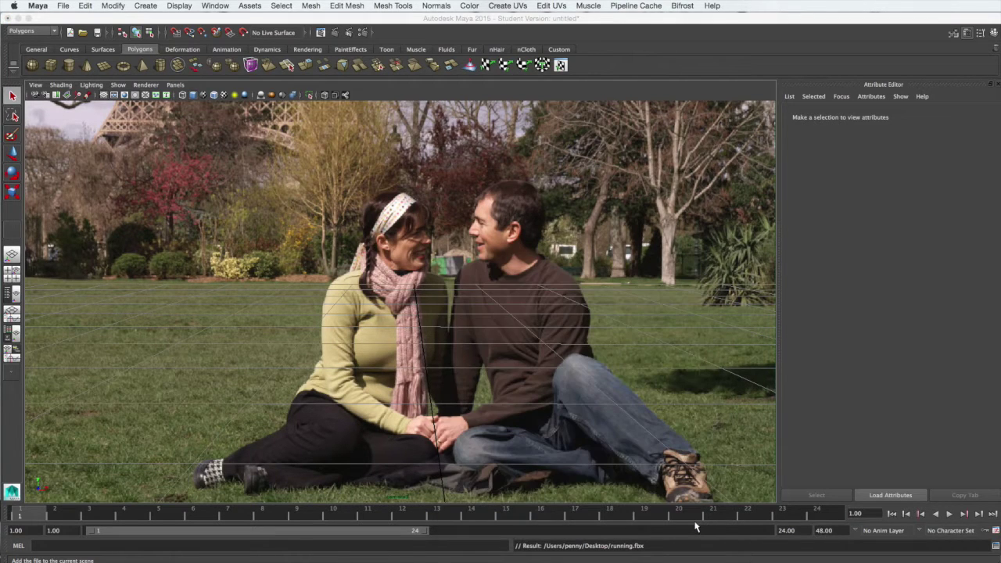
{"action": "left_click", "coordinate": [692, 522]}
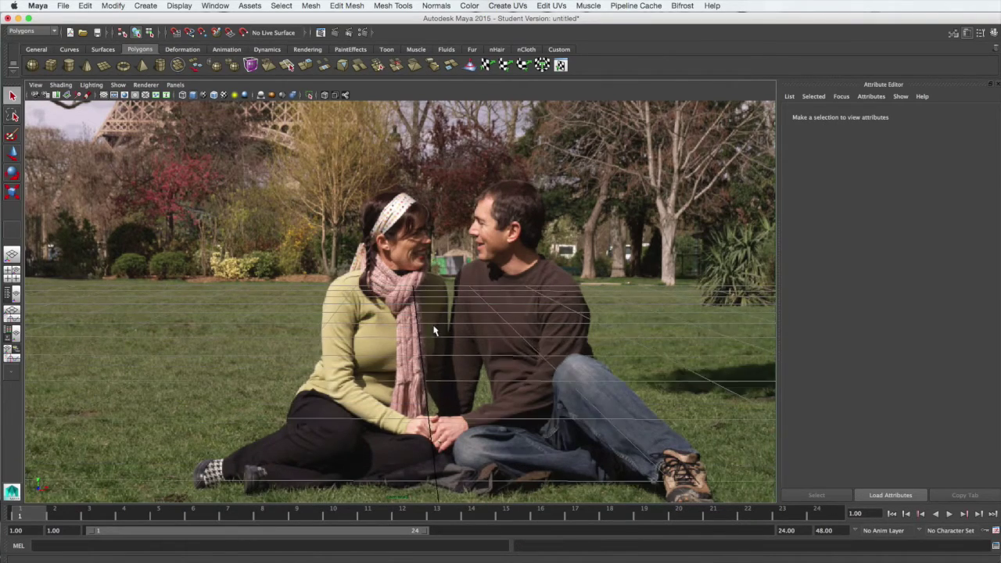
Step: Orbit and dolly the view until the character's oversized grey leg appears above the grid
{"action": "left_click_drag", "start_coordinate": [435, 331], "coordinate": [433, 326], "text": "alt"}
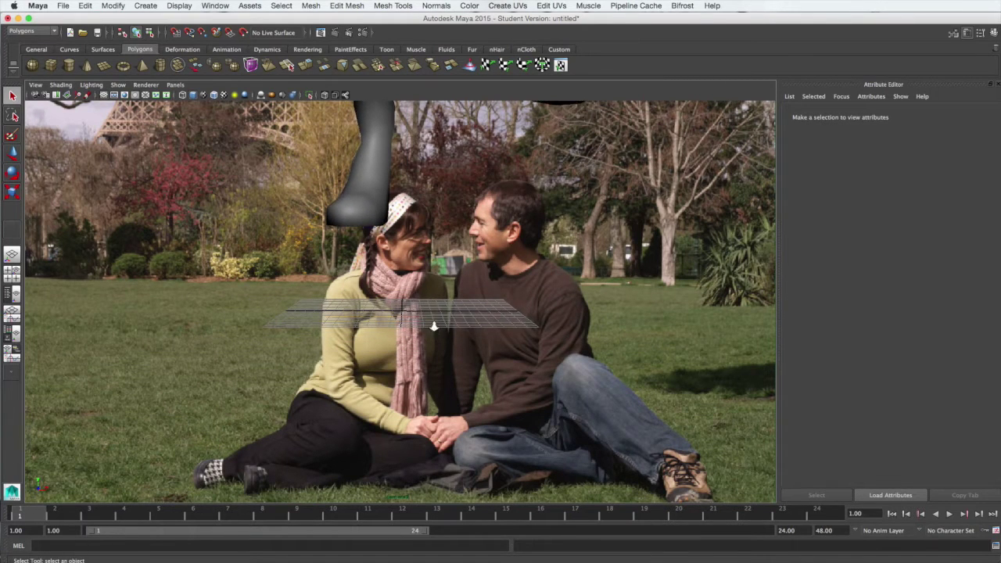
{"action": "right_click_drag", "start_coordinate": [434, 327], "coordinate": [435, 329], "text": "alt"}
{"action": "left_click_drag", "start_coordinate": [435, 330], "coordinate": [435, 330], "text": "alt"}
{"action": "right_click_drag", "start_coordinate": [435, 328], "coordinate": [434, 327], "text": "alt"}
{"action": "left_click_drag", "start_coordinate": [434, 327], "coordinate": [435, 330], "text": "alt"}
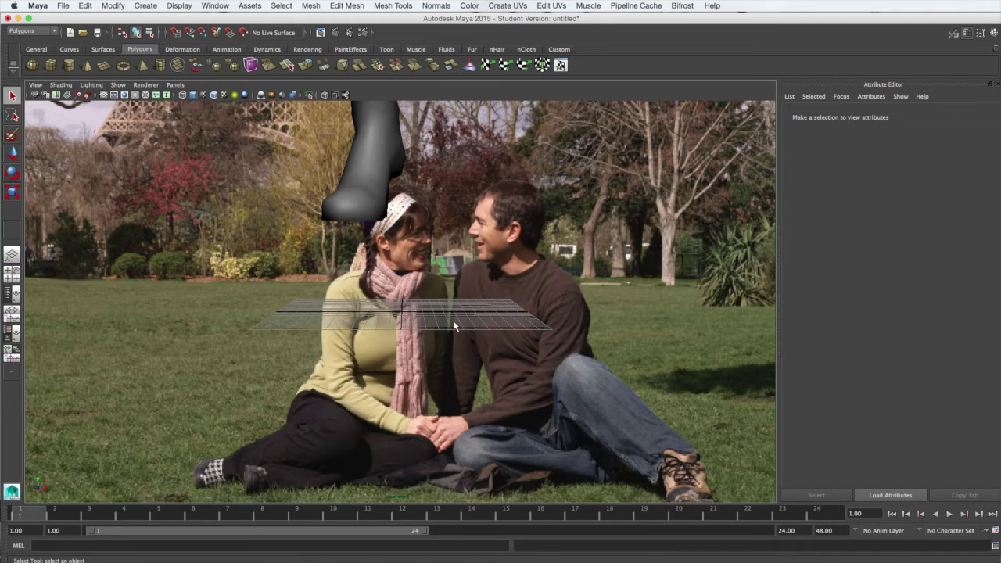
{"action": "left_click_drag", "start_coordinate": [455, 324], "coordinate": [453, 322], "text": "alt"}
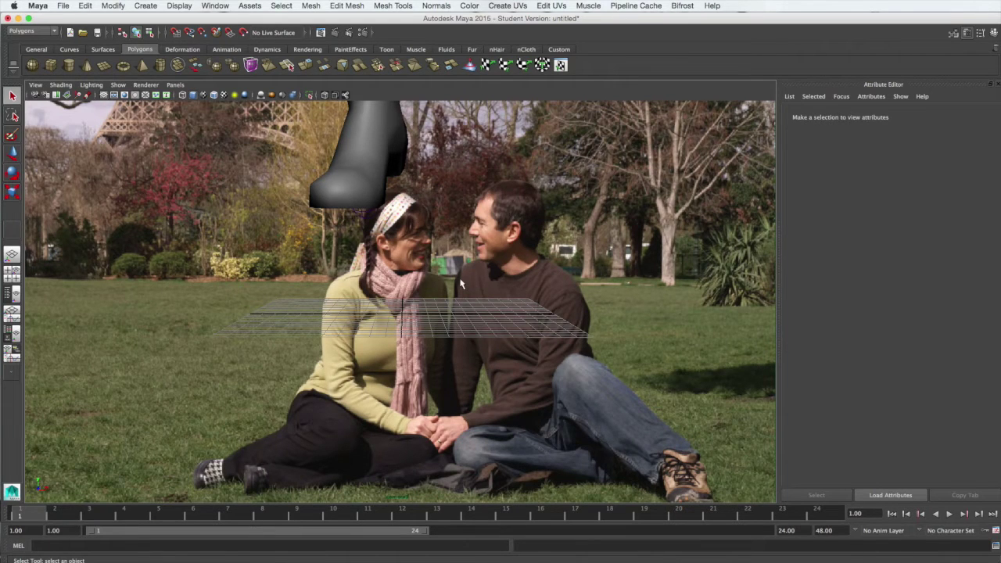
Step: Maximize the front view from the four-pane layout
{"action": "key", "text": "space"}
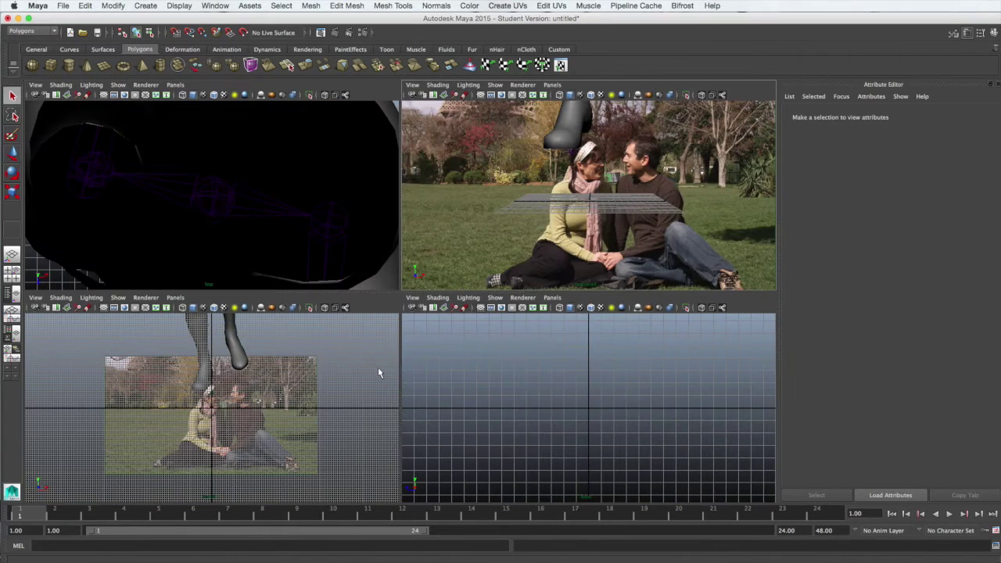
{"action": "left_click", "coordinate": [377, 374]}
{"action": "key", "text": "space"}
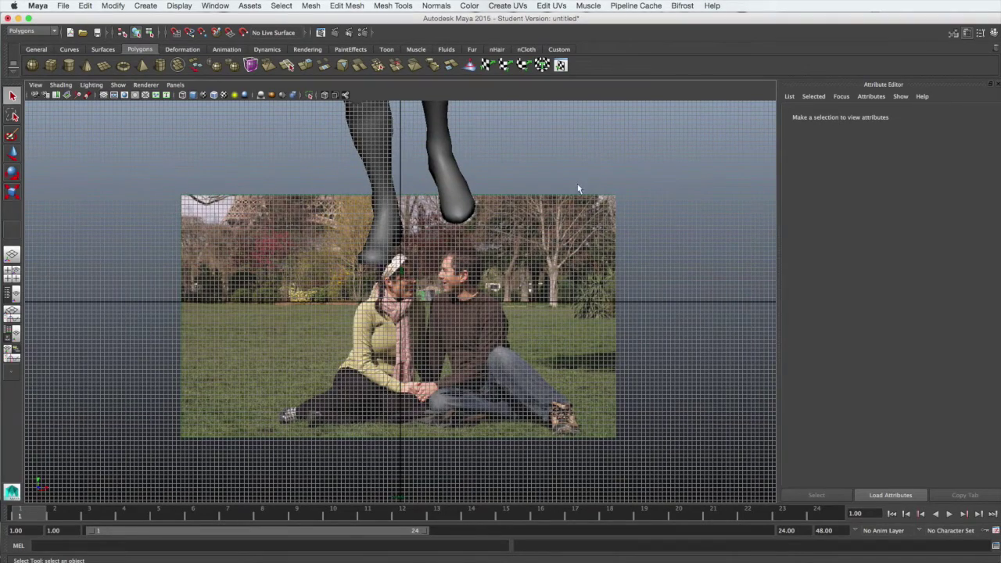
Step: Marquee-select the image plane to show its paris.mov Movie attributes
{"action": "left_click_drag", "start_coordinate": [572, 168], "coordinate": [646, 238]}
{"action": "left_click", "coordinate": [594, 235]}
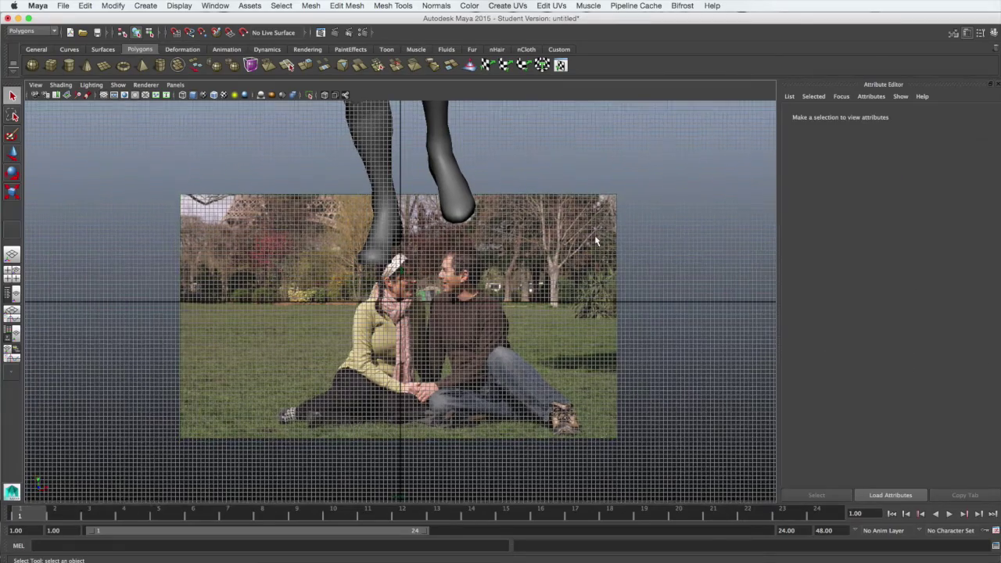
{"action": "left_click_drag", "start_coordinate": [575, 175], "coordinate": [604, 231]}
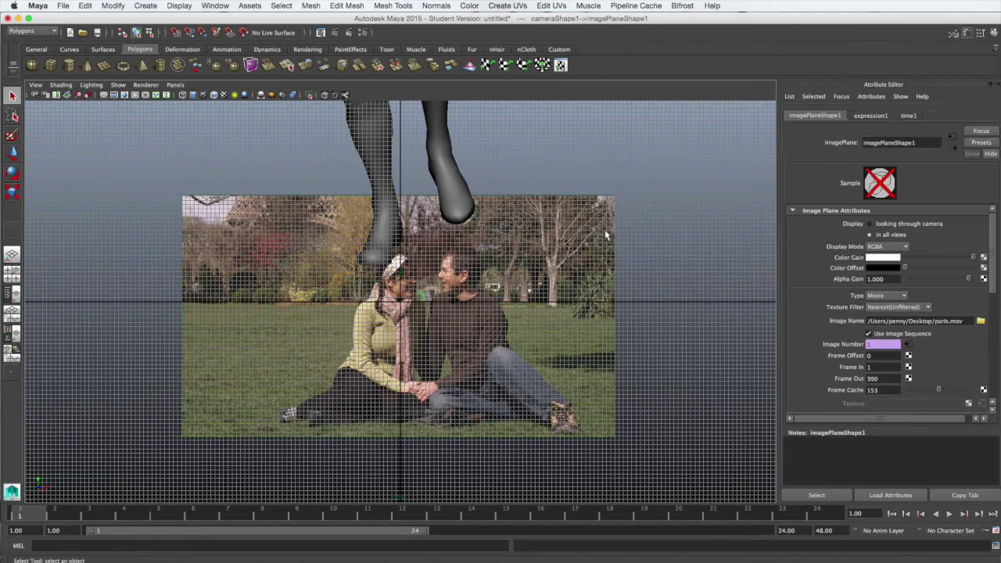
{"action": "left_click", "coordinate": [605, 230]}
{"action": "left_click_drag", "start_coordinate": [585, 151], "coordinate": [648, 252]}
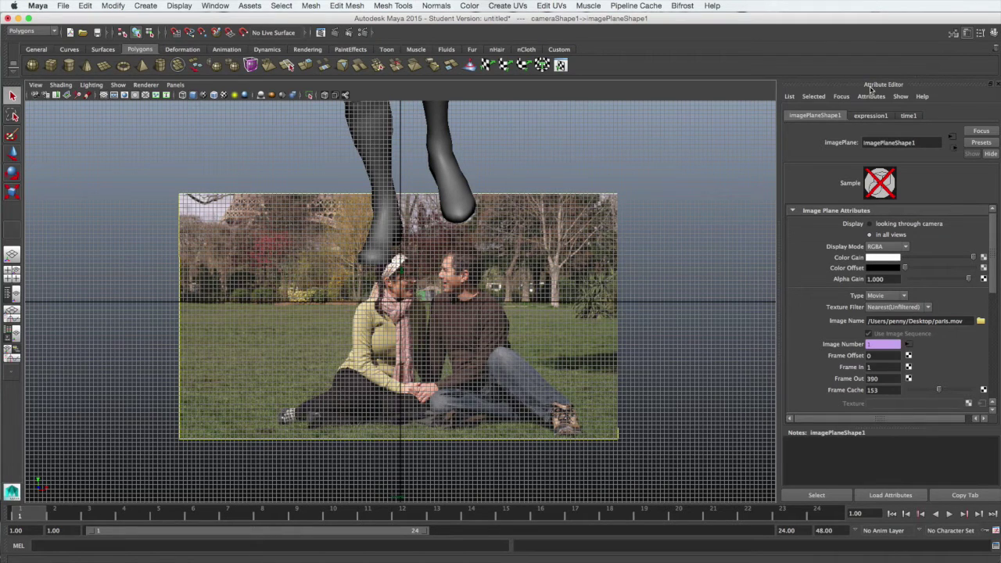
Step: Change imagePlaneShape1's Placement Depth from 100 to 1000
{"action": "left_click", "coordinate": [968, 34]}
{"action": "left_click", "coordinate": [968, 34]}
{"action": "scroll", "coordinate": [919, 266], "scroll_direction": "down", "scroll_amount": 3}
{"action": "scroll", "coordinate": [920, 267], "scroll_direction": "down", "scroll_amount": 8}
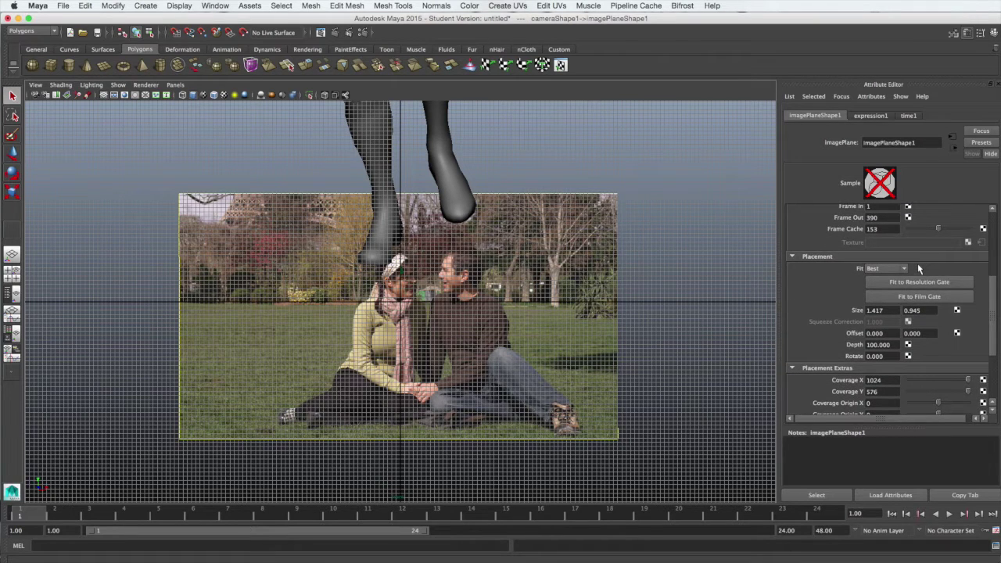
{"action": "scroll", "coordinate": [918, 266], "scroll_direction": "down", "scroll_amount": 2}
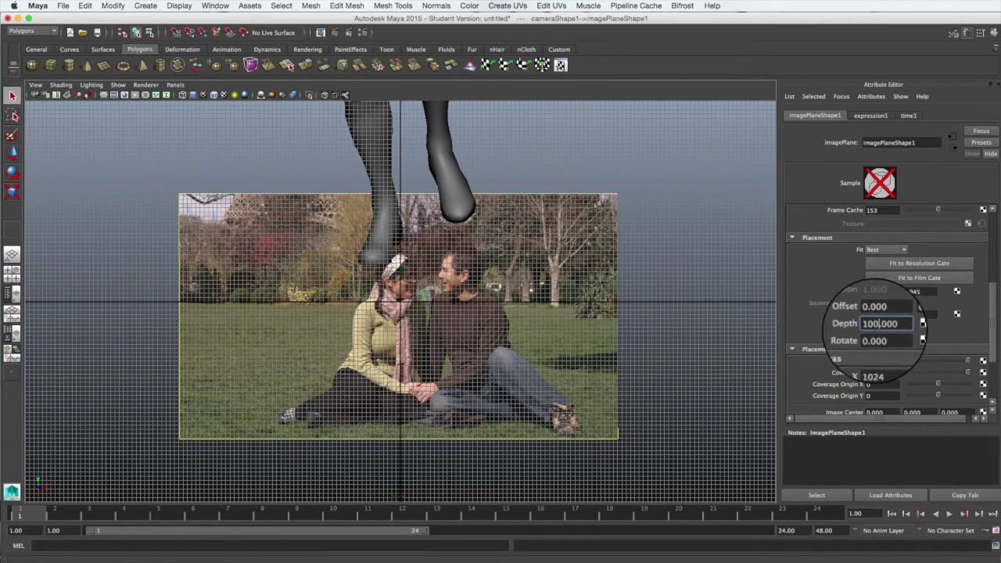
{"action": "left_click", "coordinate": [875, 331]}
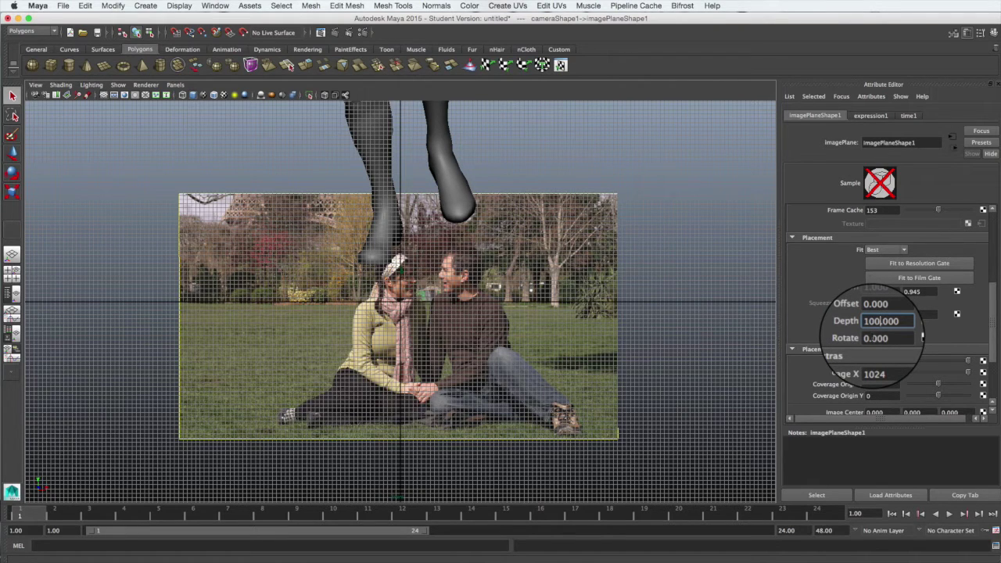
{"action": "type", "text": "0"}
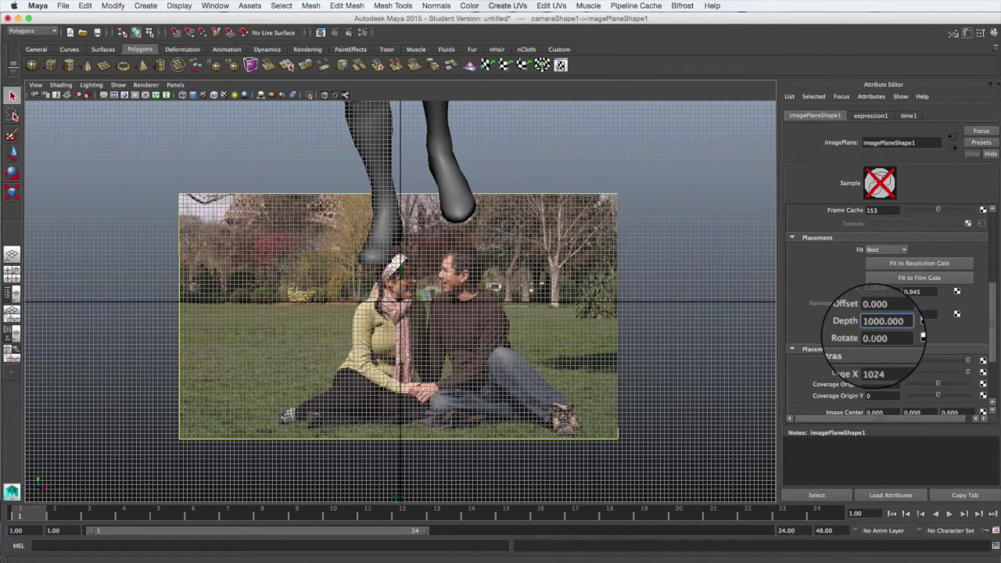
{"action": "left_click", "coordinate": [875, 315]}
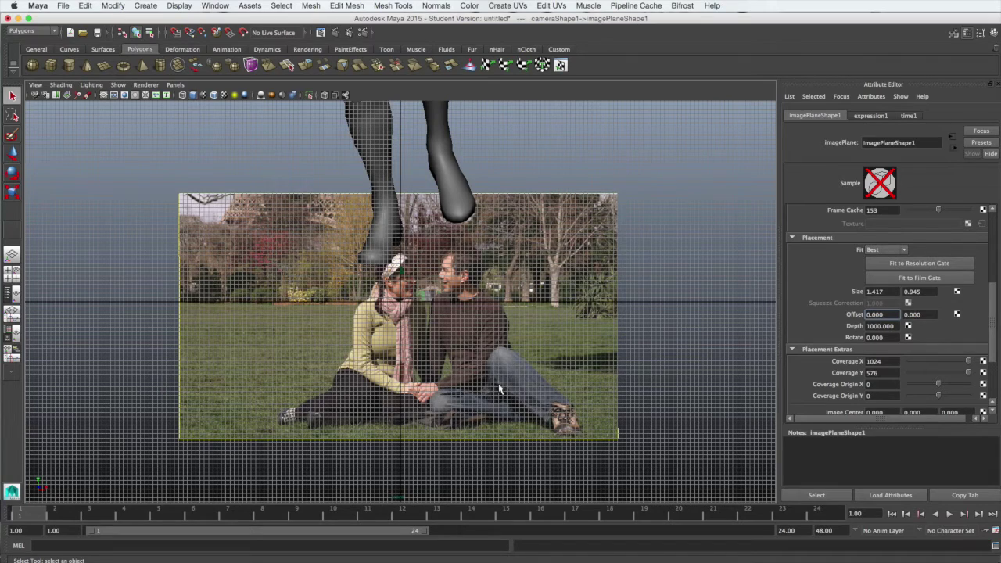
Step: Deselect, return to the maximized perspective view and orbit onto the grey character
{"action": "left_click", "coordinate": [641, 386]}
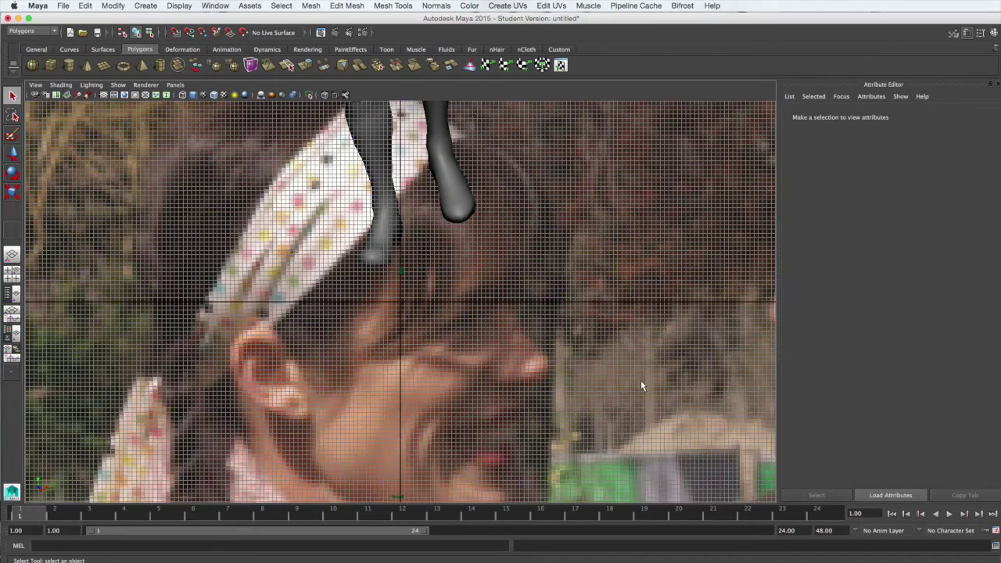
{"action": "key", "text": "space"}
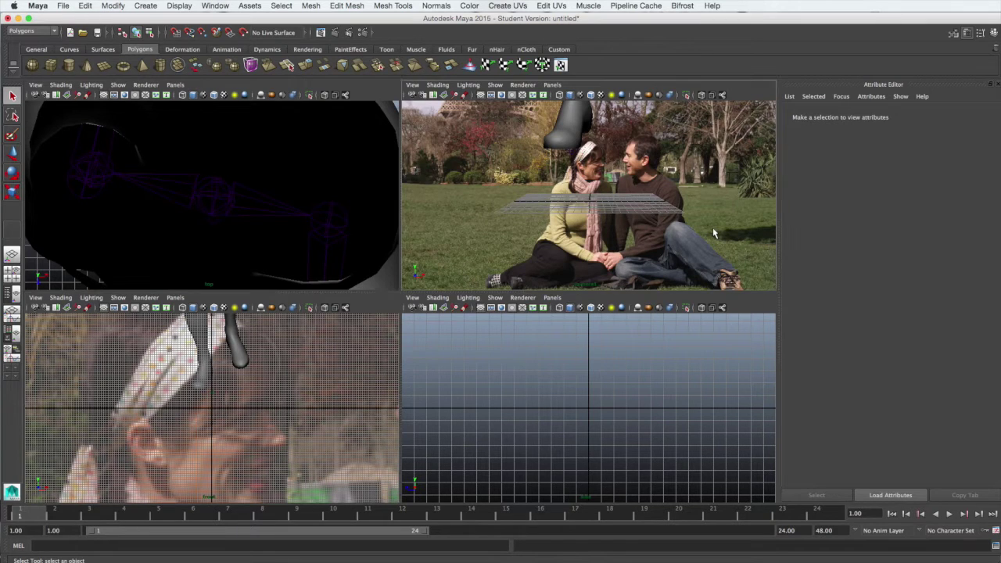
{"action": "key", "text": "space"}
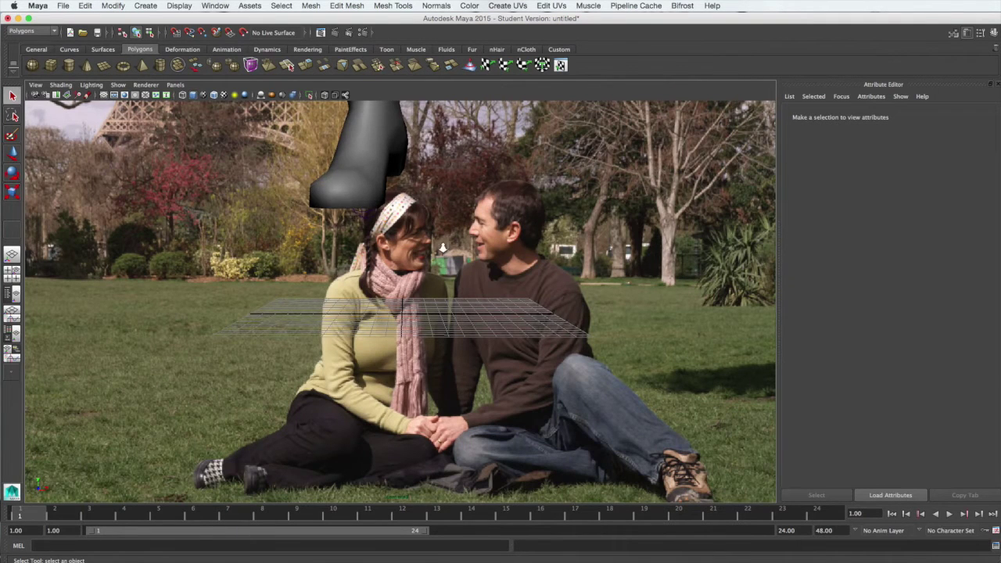
{"action": "left_click_drag", "start_coordinate": [444, 253], "coordinate": [443, 251], "text": "alt"}
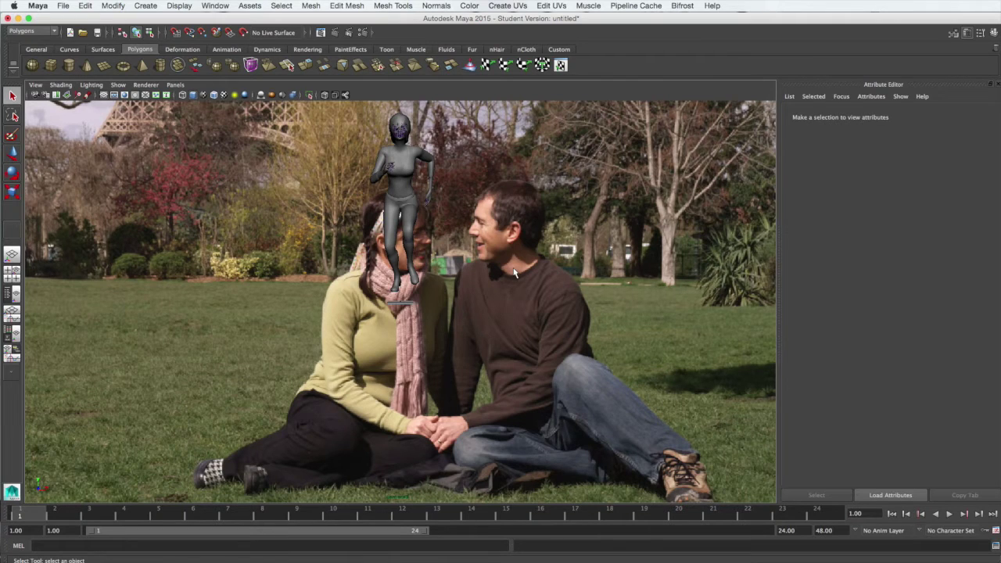
Step: Orbit the camera to a side-on view of the character mid-stride
{"action": "left_click_drag", "start_coordinate": [513, 271], "coordinate": [594, 258], "text": "alt"}
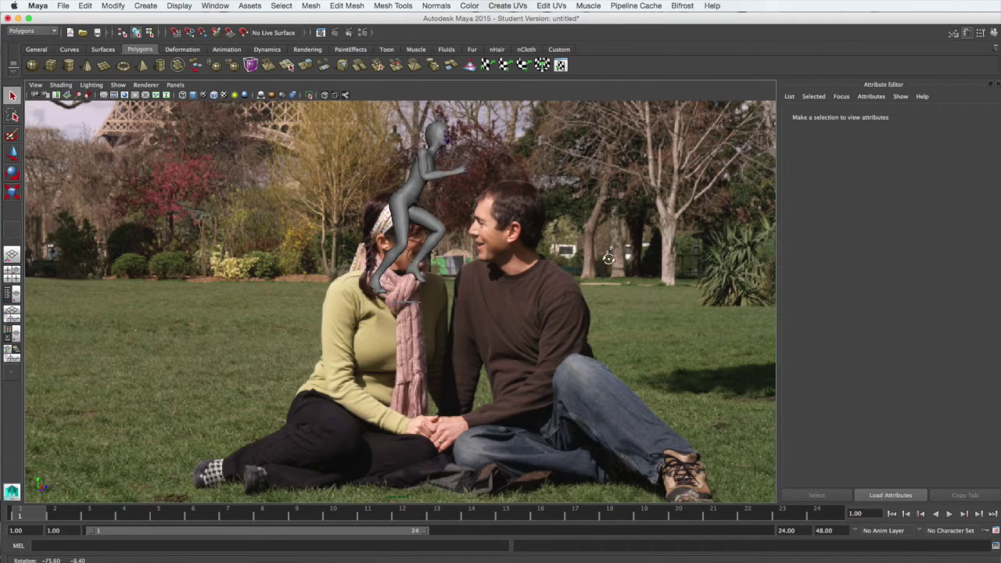
{"action": "left_click_drag", "start_coordinate": [608, 259], "coordinate": [614, 283], "text": "alt"}
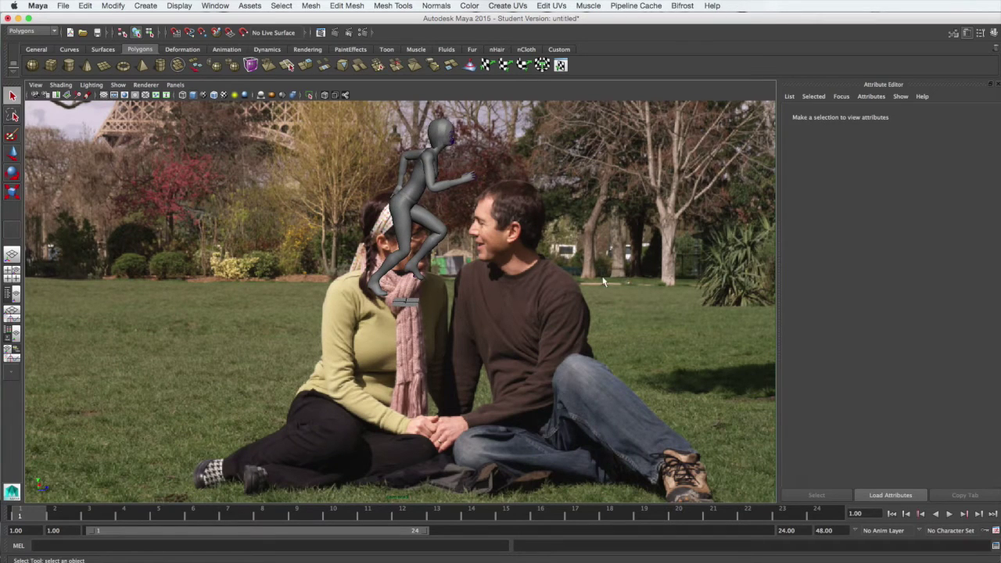
{"action": "mouse_move", "coordinate": [509, 283]}
{"action": "left_mouse_down", "text": "alt"}
{"action": "mouse_move", "coordinate": [510, 274]}
{"action": "mouse_move", "coordinate": [508, 288]}
{"action": "left_mouse_up", "text": "alt"}
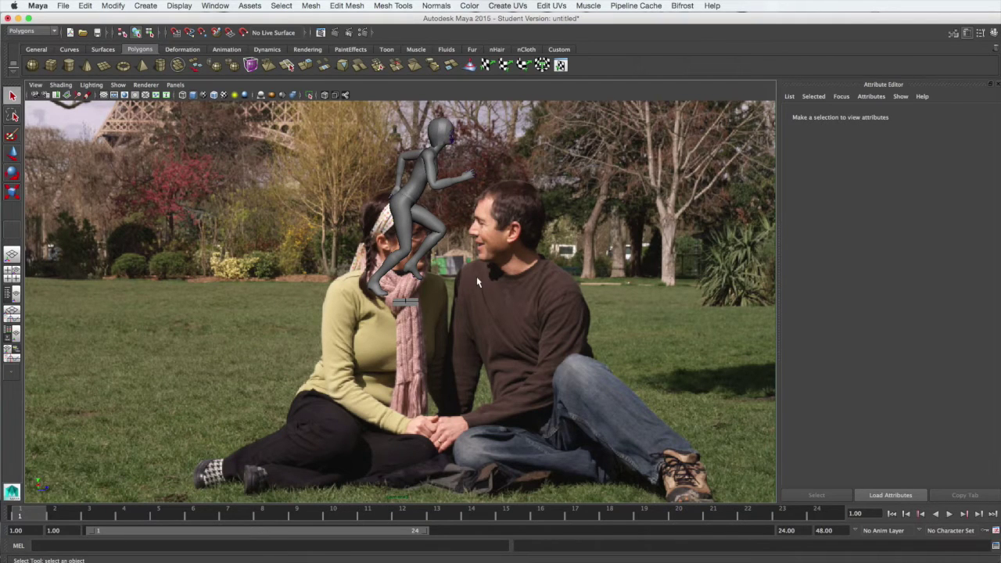
{"action": "left_click", "coordinate": [181, 6]}
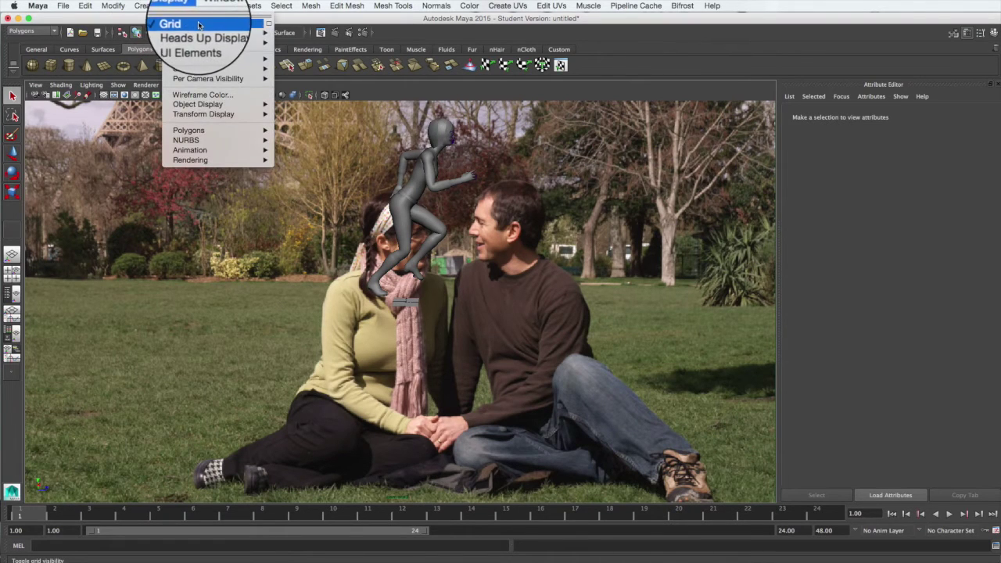
Step: Make the ground grid 1200 units long and wide with grid lines every 50 units
{"action": "left_click", "coordinate": [268, 23]}
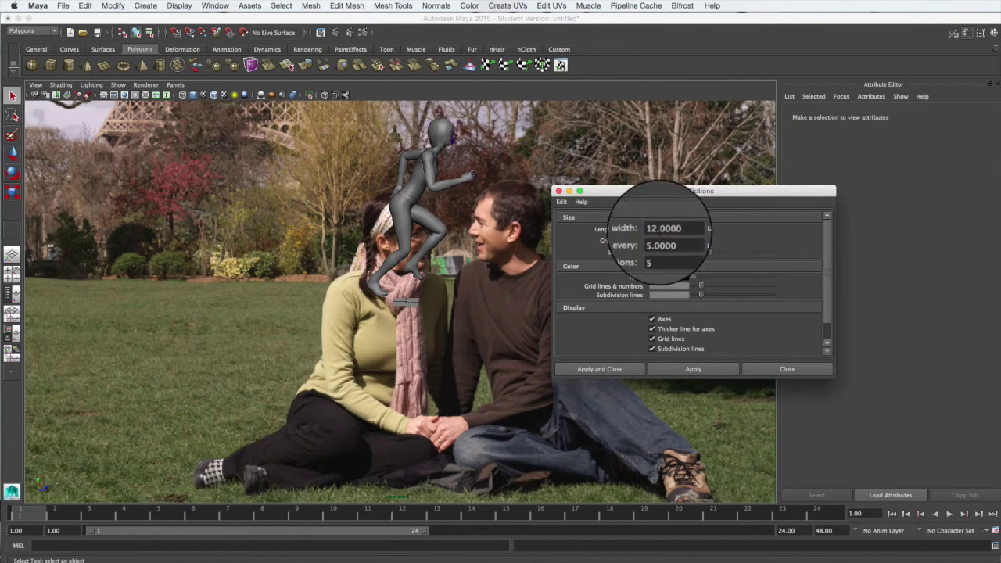
{"action": "left_click", "coordinate": [658, 230]}
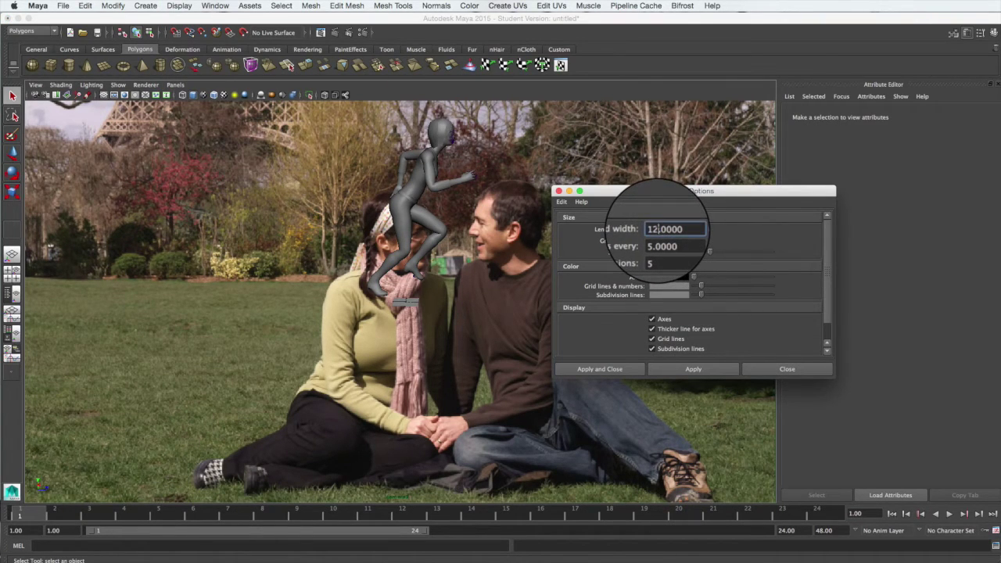
{"action": "type", "text": "0"}
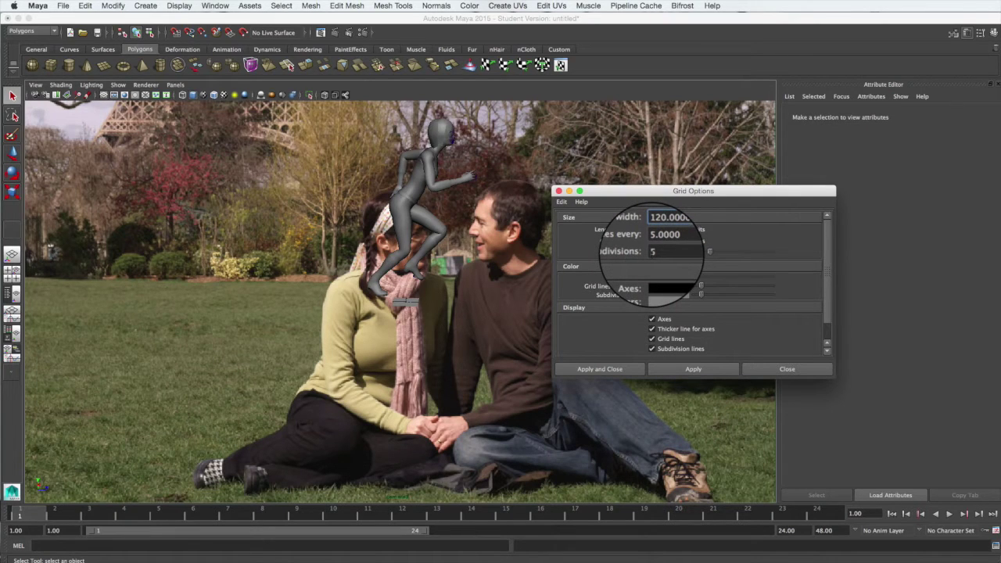
{"action": "type", "text": "0"}
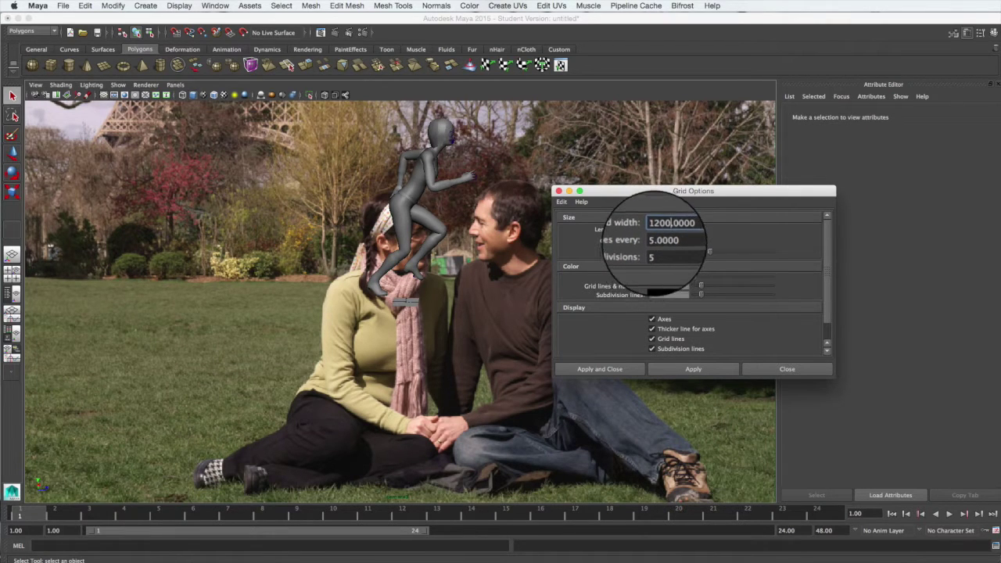
{"action": "key", "text": "Tab"}
{"action": "type", "text": "0"}
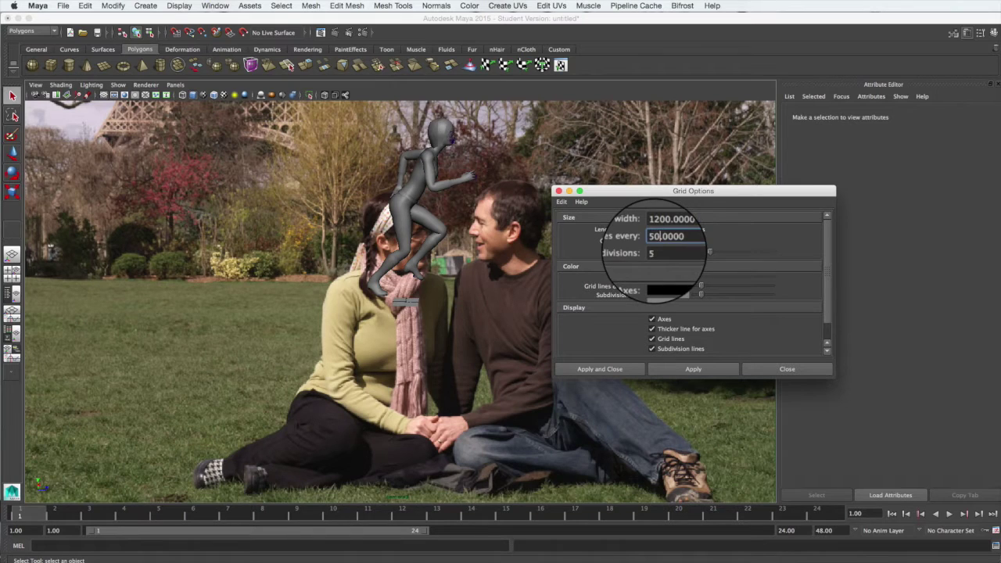
{"action": "scroll", "coordinate": [702, 353], "scroll_direction": "down", "scroll_amount": 2}
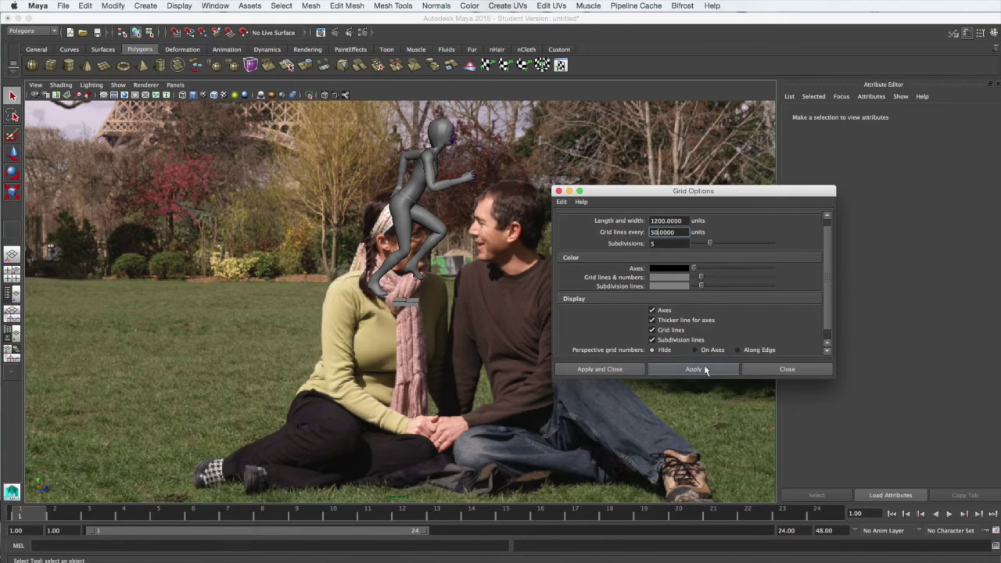
{"action": "left_click", "coordinate": [706, 370]}
Step: Lower the camera so the grid and runner sit over the park, then show textures
{"action": "left_click", "coordinate": [786, 369]}
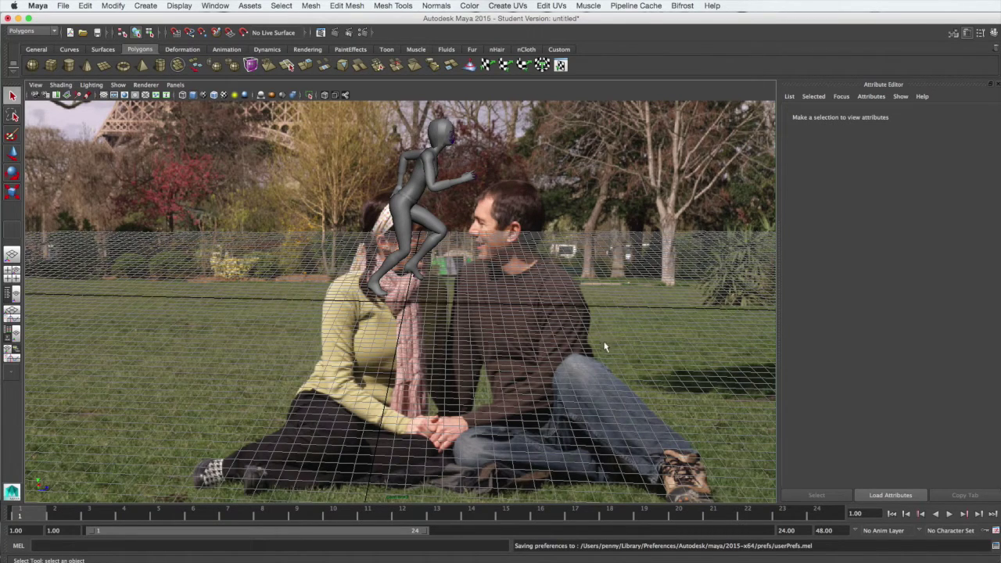
{"action": "left_click_drag", "start_coordinate": [610, 338], "coordinate": [610, 332], "text": "alt"}
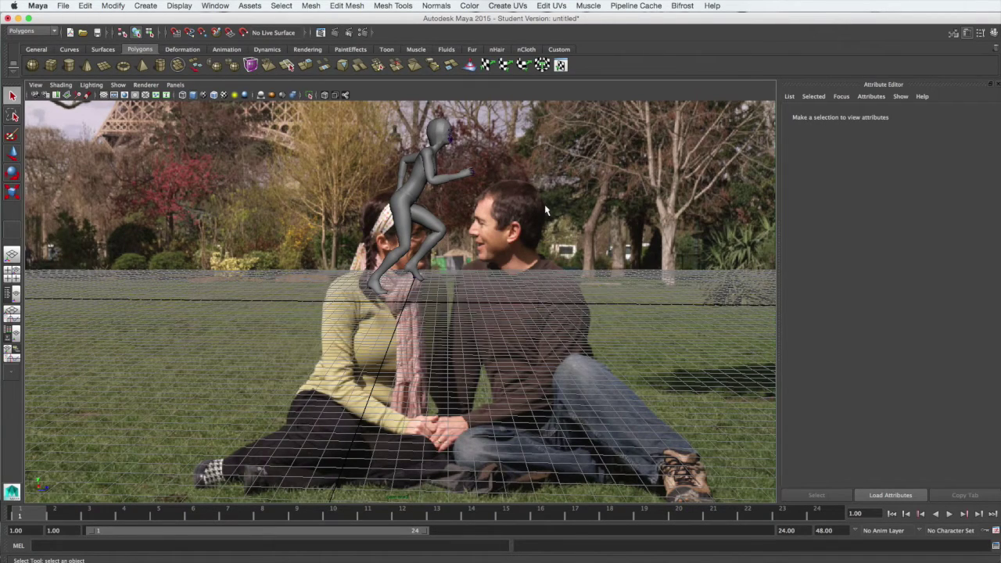
{"action": "middle_click_drag", "start_coordinate": [546, 209], "coordinate": [545, 217], "text": "alt"}
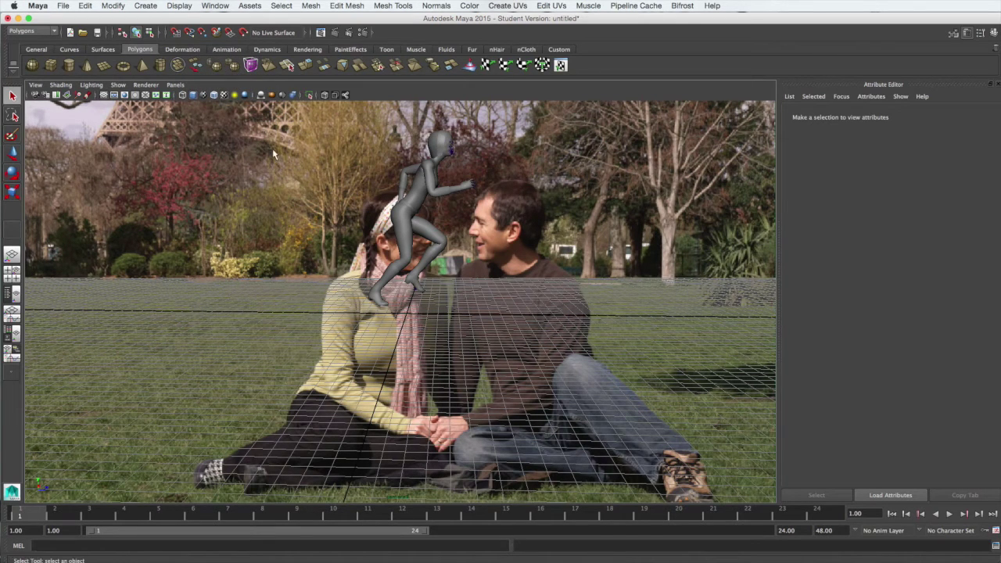
{"action": "key", "text": "6"}
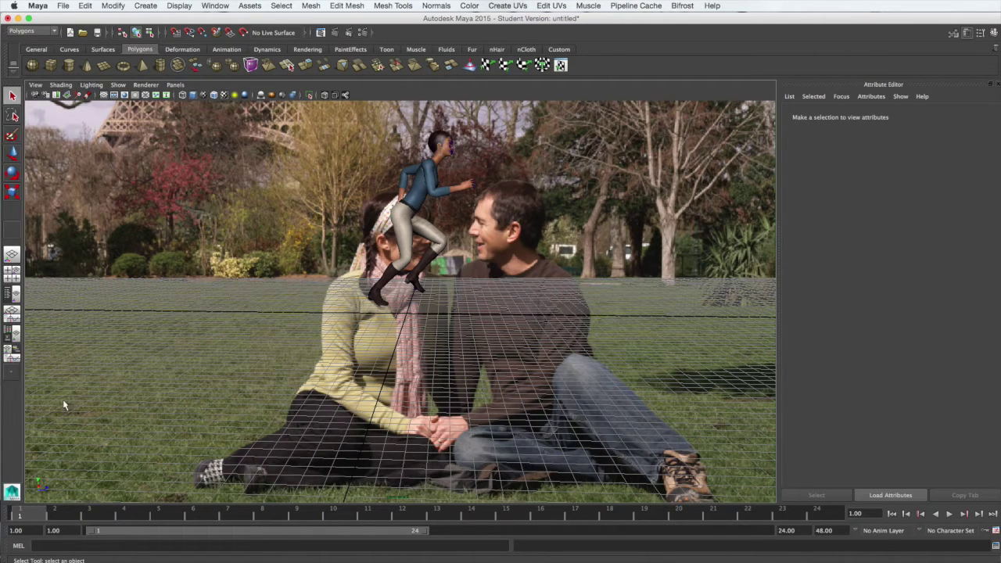
Step: Scrub the run animation forward, then back to frame 9 to check the stride
{"action": "left_click_drag", "start_coordinate": [43, 518], "coordinate": [713, 520]}
{"action": "left_click_drag", "start_coordinate": [559, 518], "coordinate": [302, 516]}
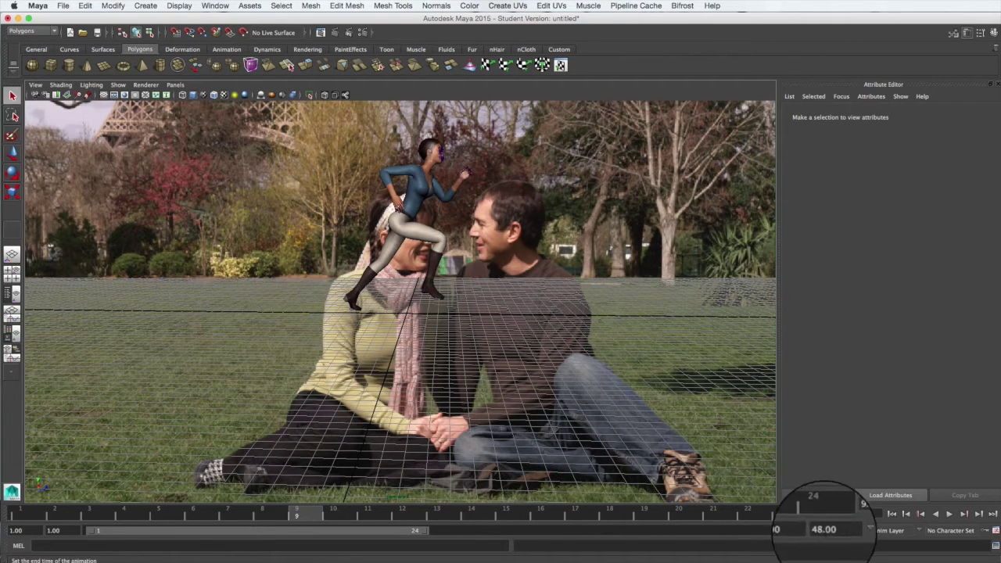
Step: Set the animation end to 312 and playback end to 60, then play the run
{"action": "left_click", "coordinate": [832, 531]}
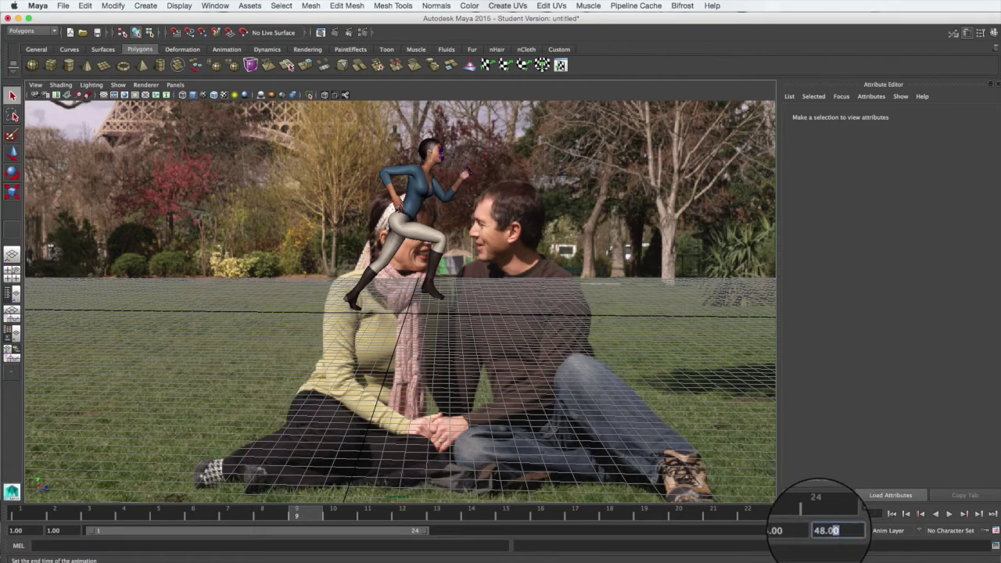
{"action": "key", "text": "Return"}
{"action": "type", "text": "312"}
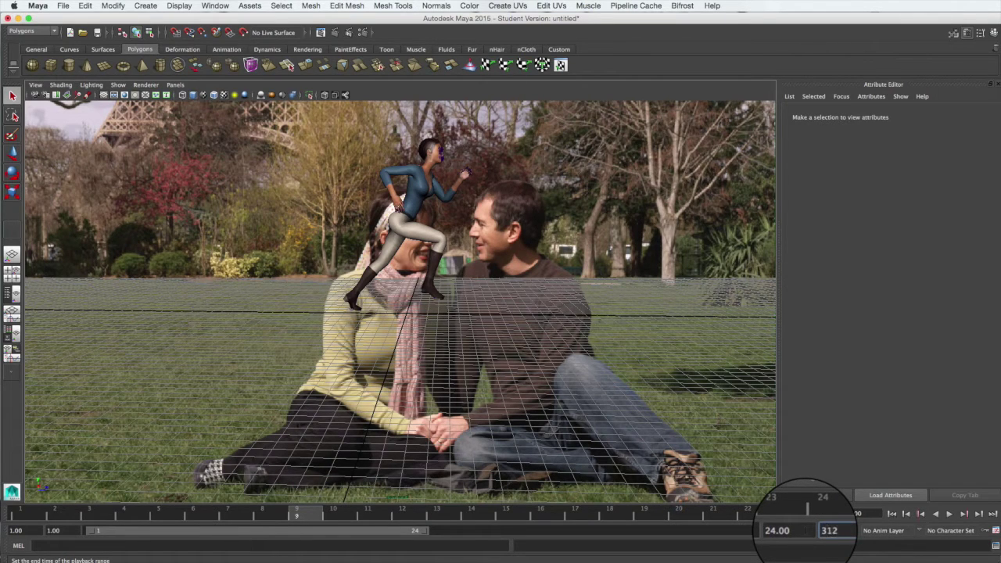
{"action": "key", "text": "Return"}
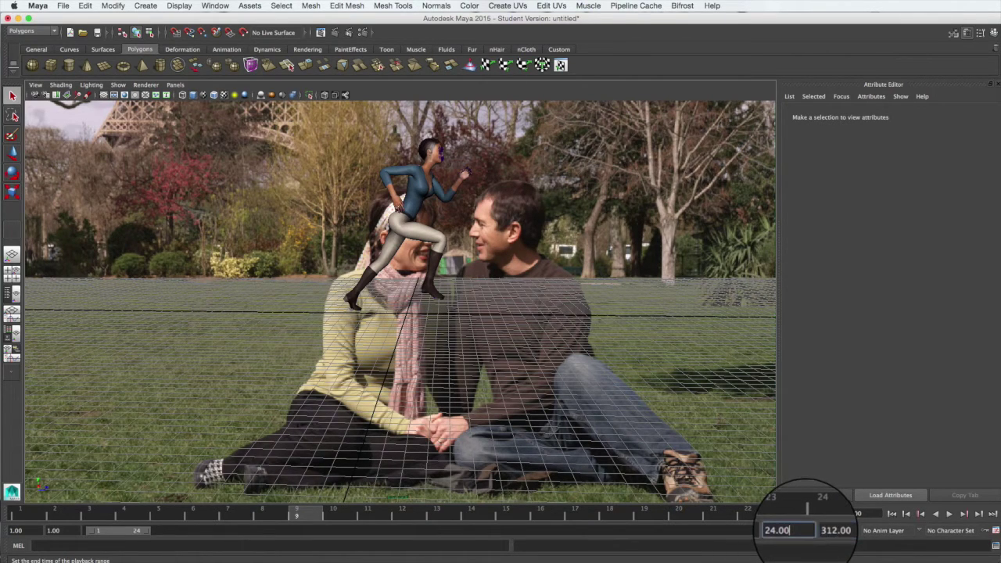
{"action": "double_click", "coordinate": [792, 530]}
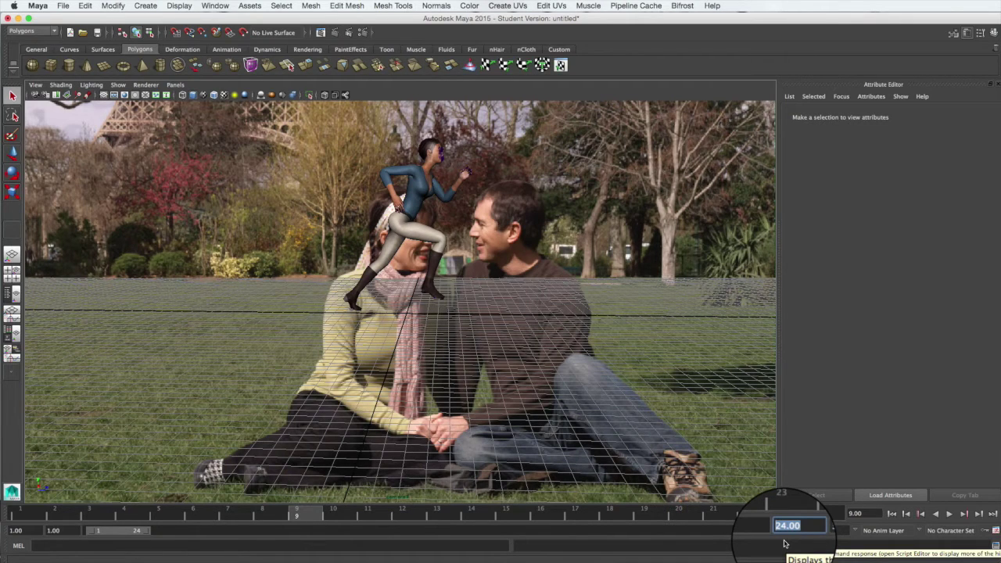
{"action": "type", "text": "60"}
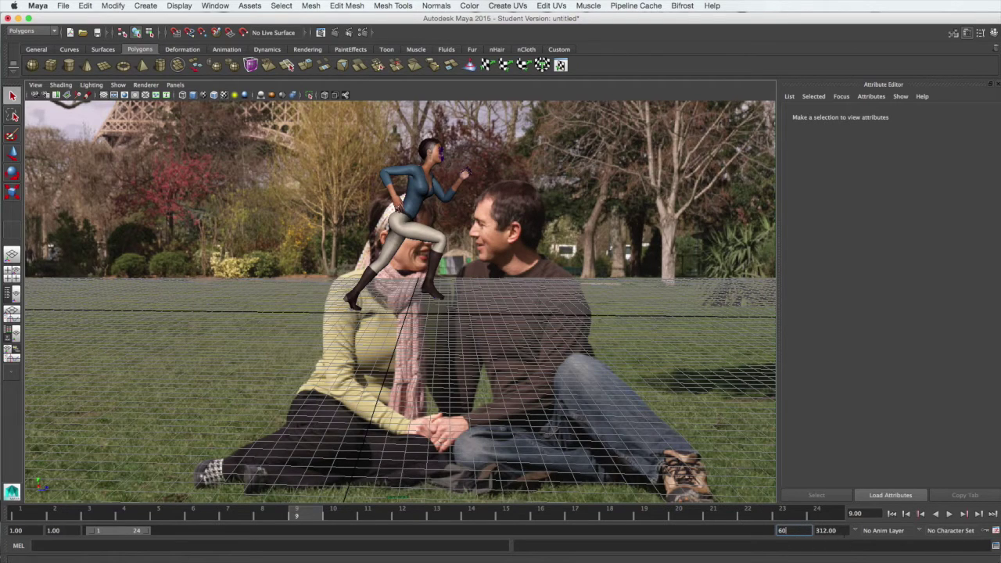
{"action": "key", "text": "Tab"}
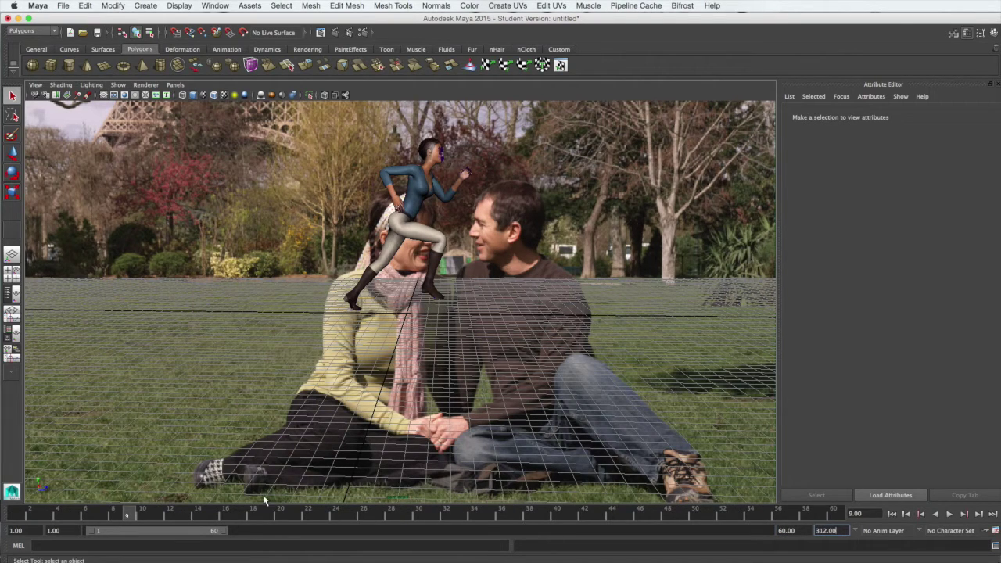
{"action": "key", "text": "alt+v"}
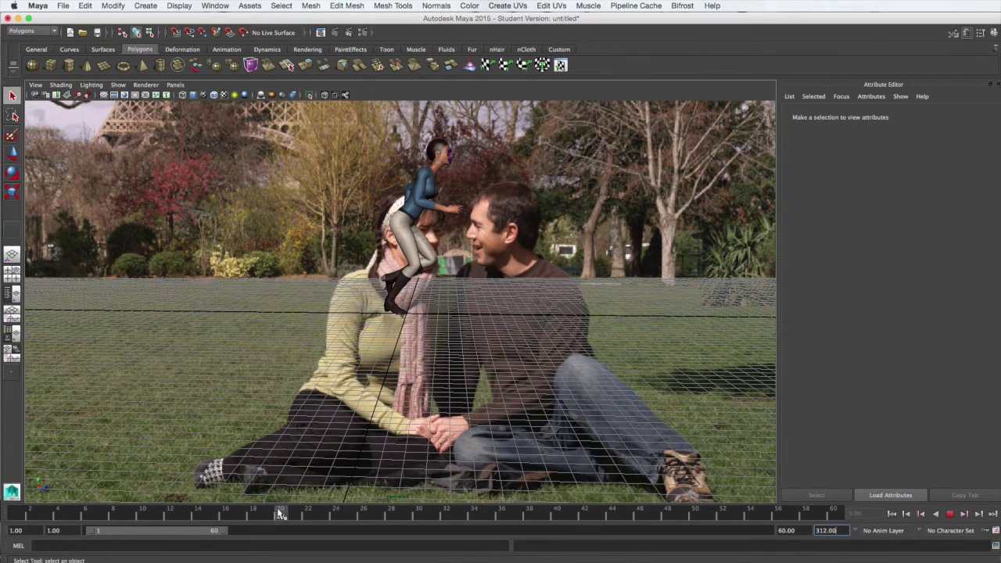
Step: Stop playback at frame 9 and select the Spine, then the LeftUpLeg joint
{"action": "left_click", "coordinate": [23, 514]}
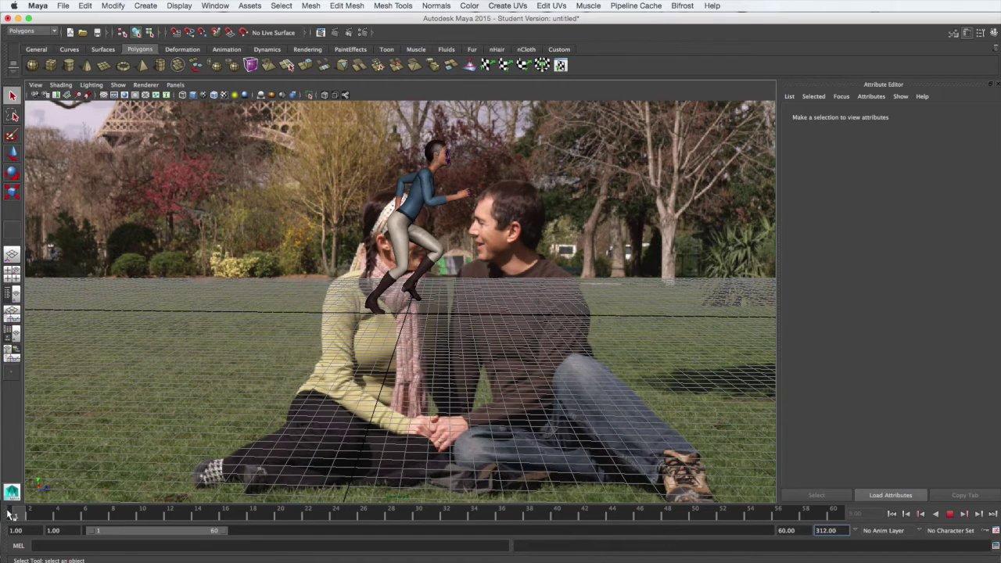
{"action": "mouse_move", "coordinate": [24, 514]}
{"action": "left_mouse_down"}
{"action": "mouse_move", "coordinate": [234, 522]}
{"action": "mouse_move", "coordinate": [26, 524]}
{"action": "mouse_move", "coordinate": [354, 522]}
{"action": "mouse_move", "coordinate": [7, 517]}
{"action": "mouse_move", "coordinate": [212, 519]}
{"action": "mouse_move", "coordinate": [12, 519]}
{"action": "mouse_move", "coordinate": [203, 519]}
{"action": "left_mouse_up"}
{"action": "left_click", "coordinate": [413, 204]}
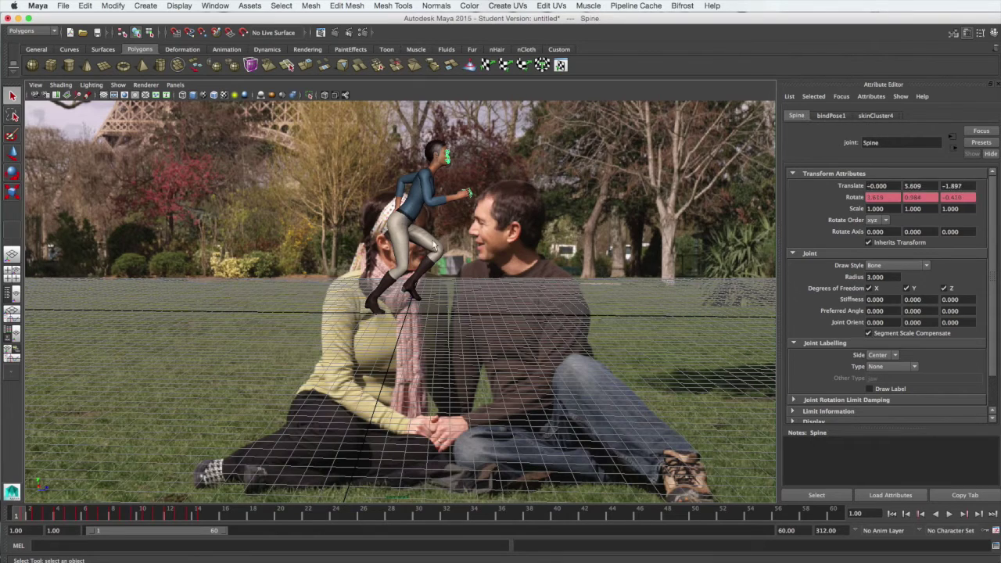
{"action": "left_click", "coordinate": [435, 245]}
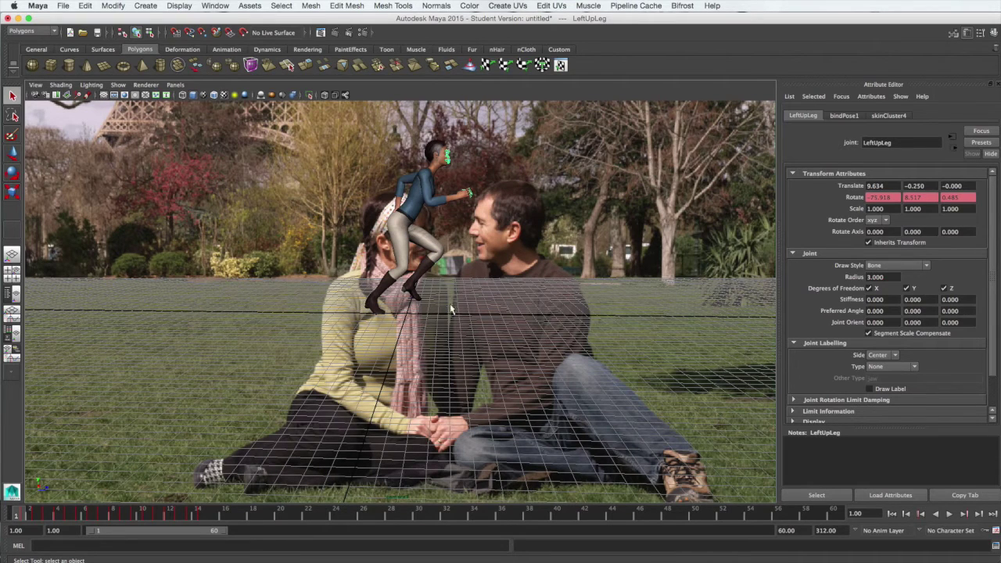
{"action": "left_click", "coordinate": [216, 6]}
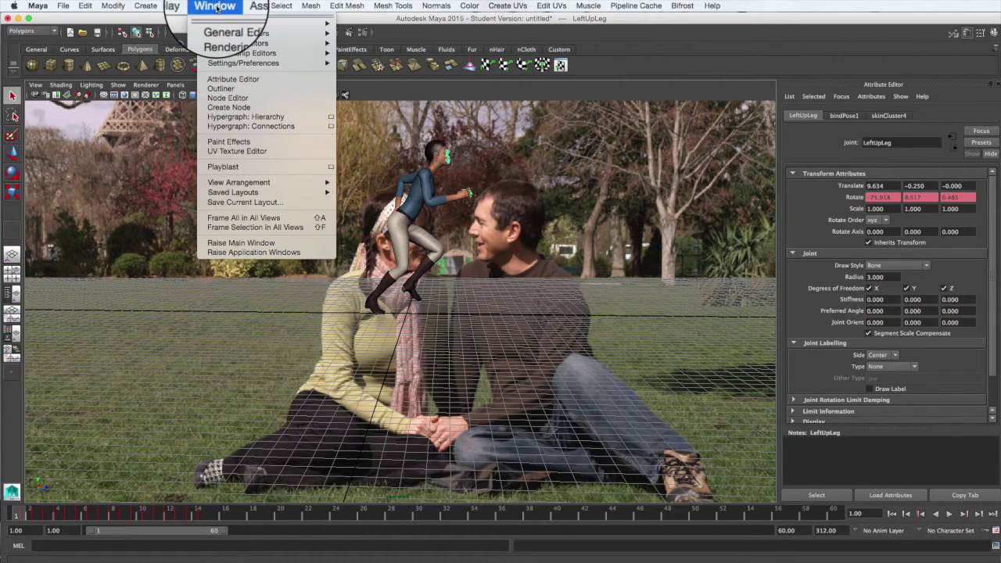
Step: Open the Outliner higher on screen and select the Hips root joint
{"action": "left_click", "coordinate": [222, 88]}
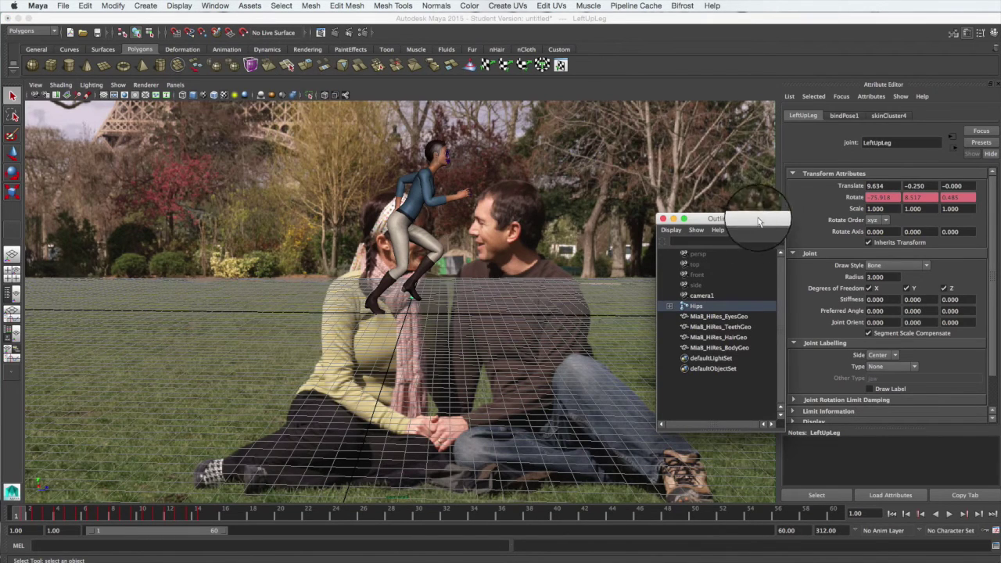
{"action": "left_click_drag", "start_coordinate": [753, 220], "coordinate": [742, 122]}
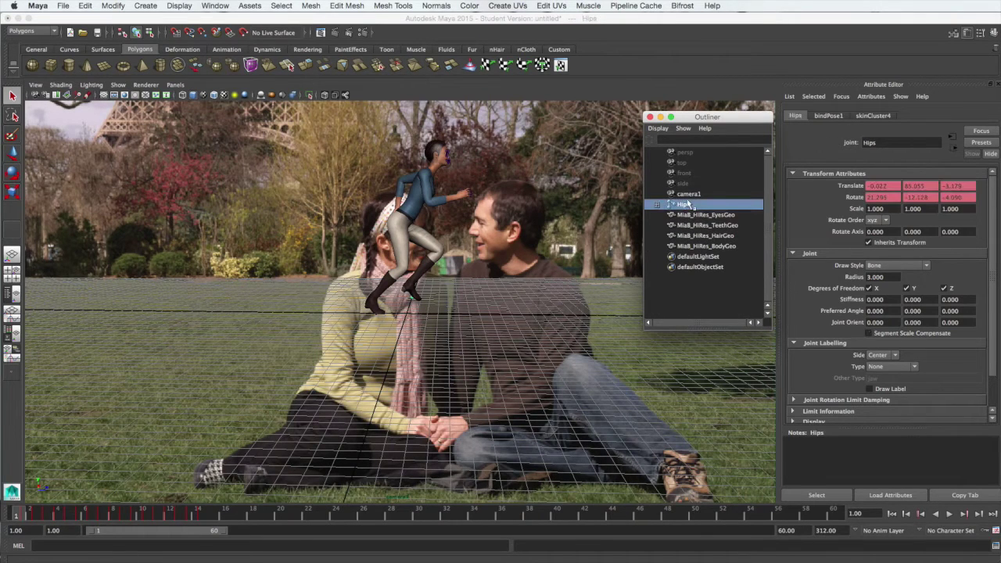
{"action": "left_click", "coordinate": [686, 197]}
{"action": "left_click", "coordinate": [684, 205]}
Step: Open the Graph Editor beside the Outliner, expand Hips, and frame all its curves
{"action": "left_click", "coordinate": [222, 8]}
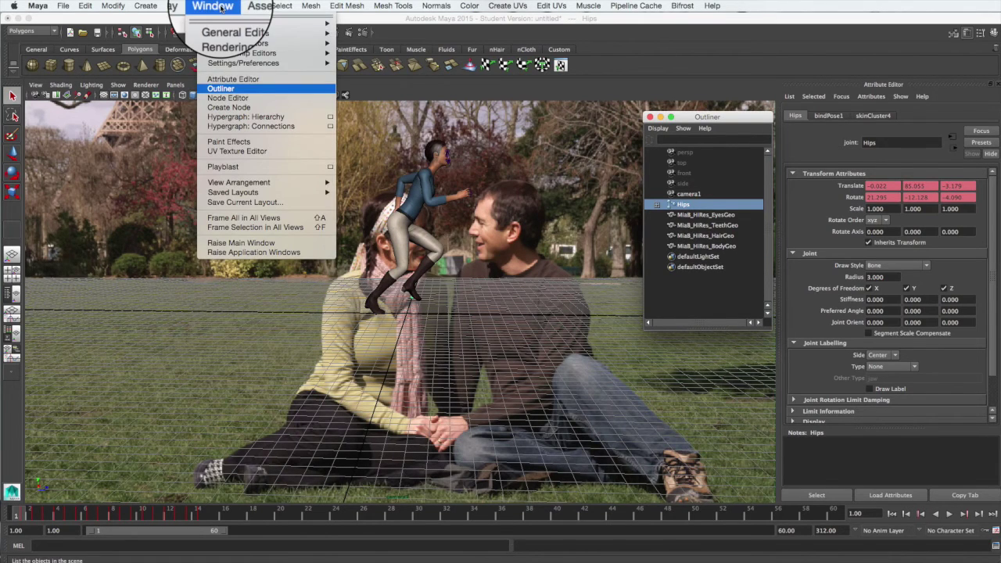
{"action": "mouse_move", "coordinate": [321, 43]}
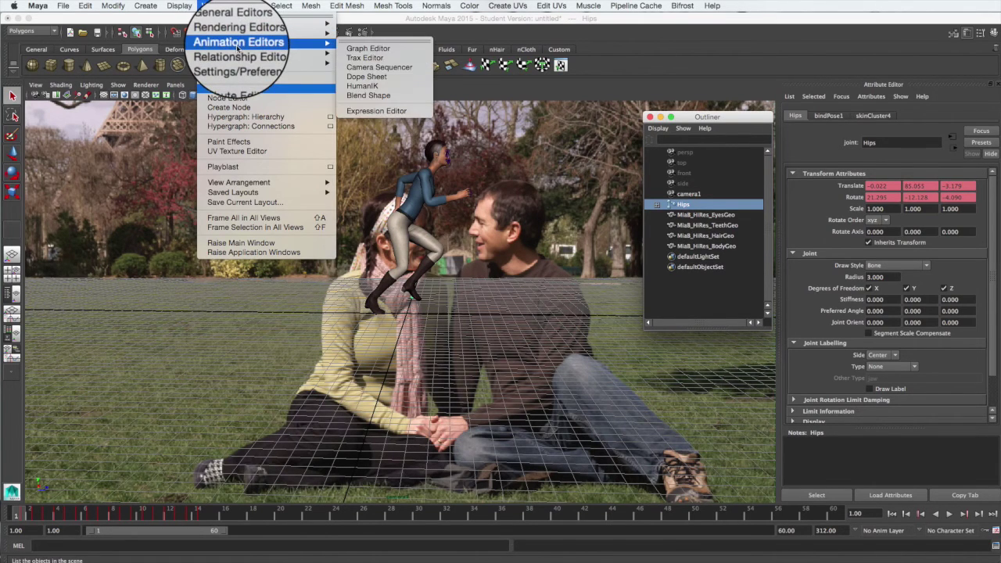
{"action": "left_click", "coordinate": [372, 48]}
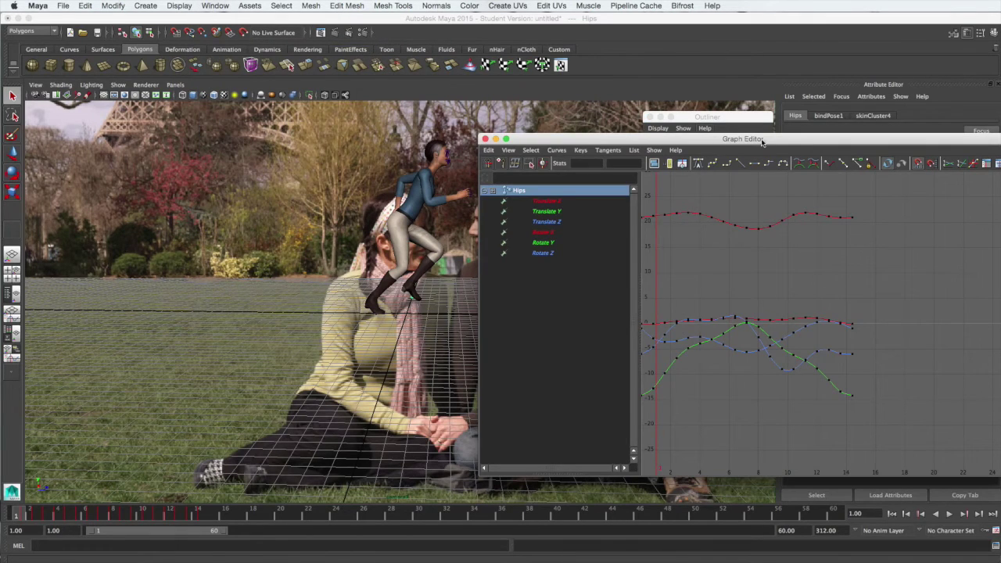
{"action": "left_click_drag", "start_coordinate": [793, 144], "coordinate": [417, 124]}
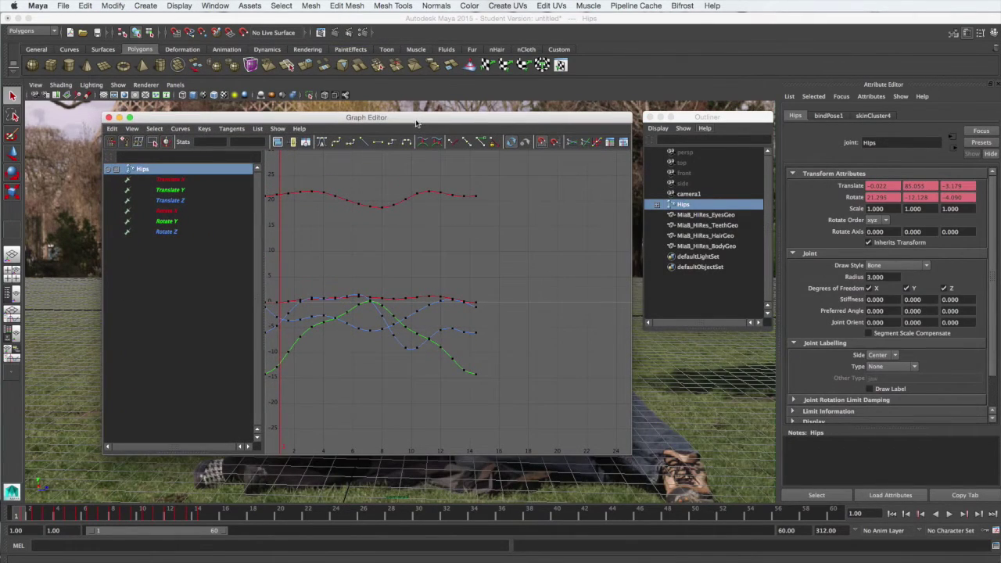
{"action": "left_click", "coordinate": [117, 170], "text": "shift"}
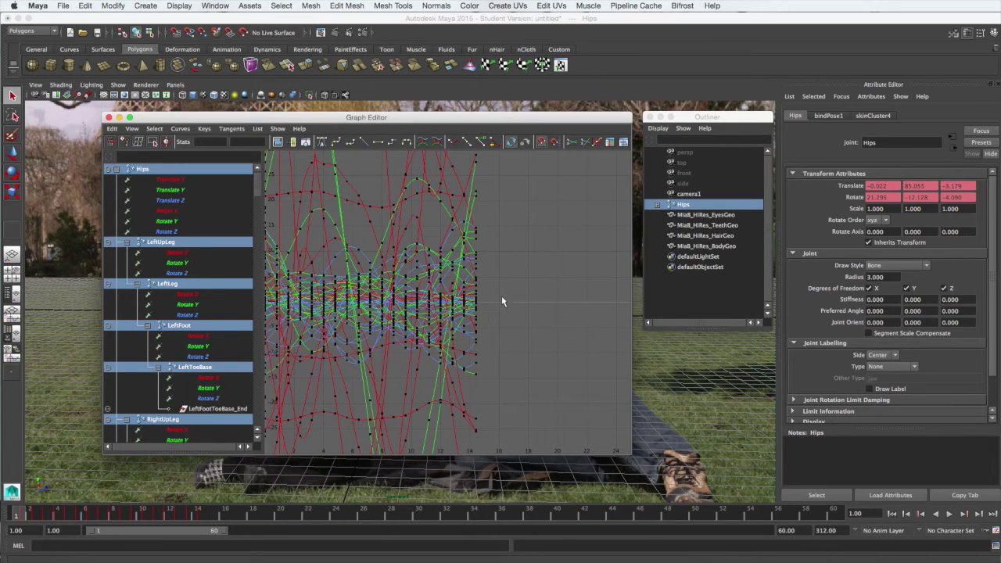
{"action": "key", "text": "f"}
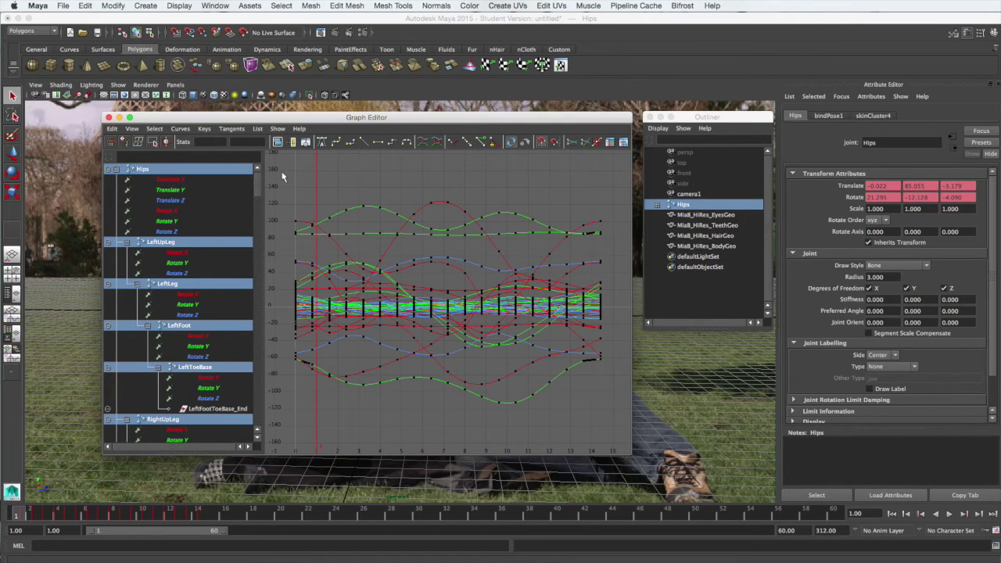
Step: Select every key on the Hips hierarchy curves and set Post Infinity to Cycle
{"action": "left_click_drag", "start_coordinate": [283, 172], "coordinate": [618, 434]}
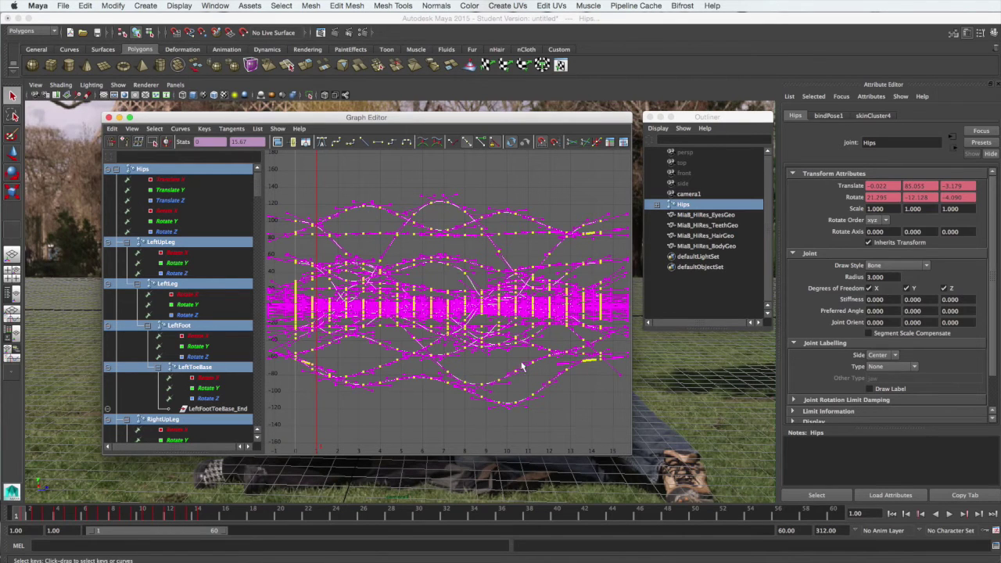
{"action": "scroll", "coordinate": [520, 360], "scroll_direction": "down", "scroll_amount": 3}
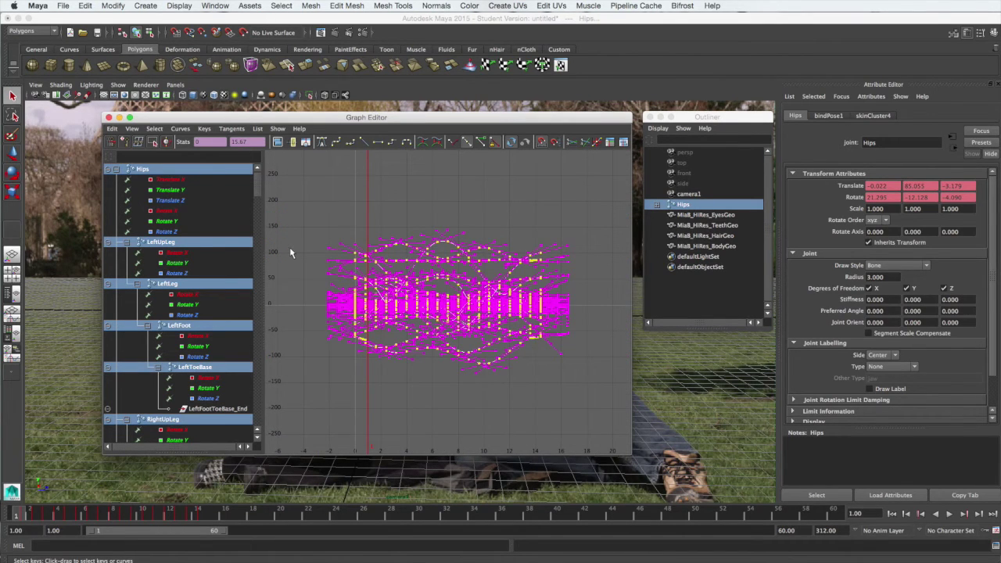
{"action": "left_click", "coordinate": [189, 135]}
{"action": "mouse_move", "coordinate": [217, 159]}
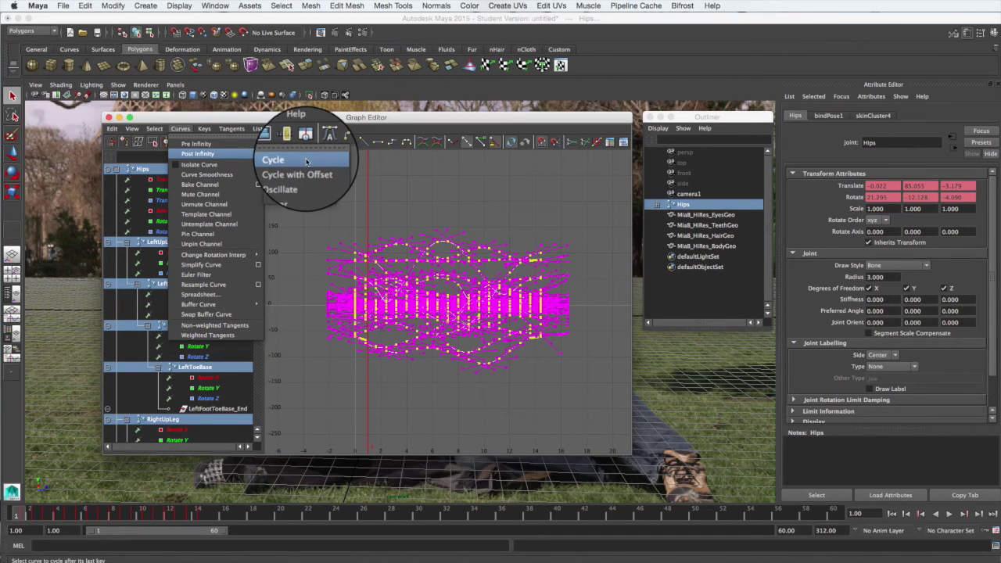
{"action": "left_click", "coordinate": [306, 161]}
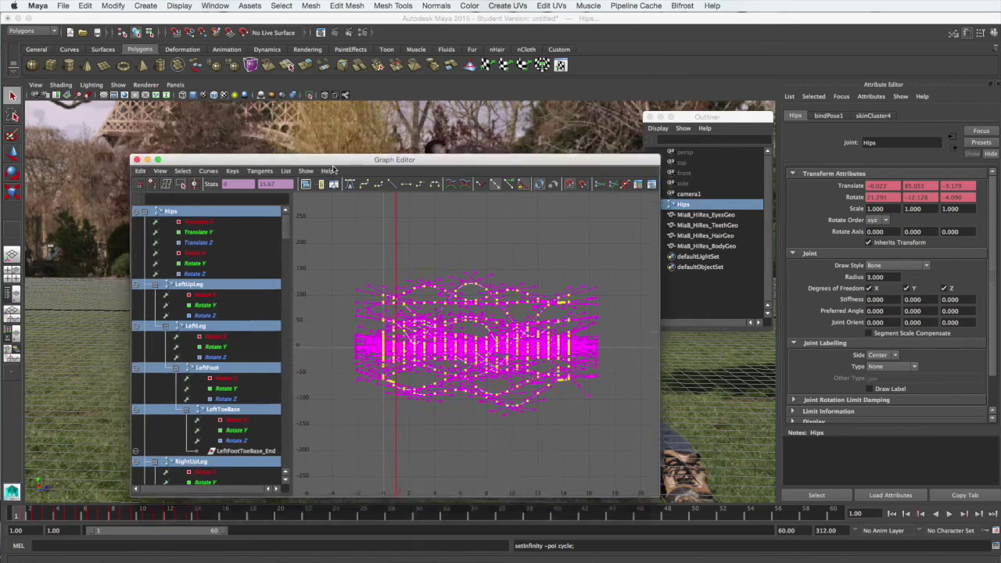
{"action": "left_click_drag", "start_coordinate": [333, 168], "coordinate": [753, 444]}
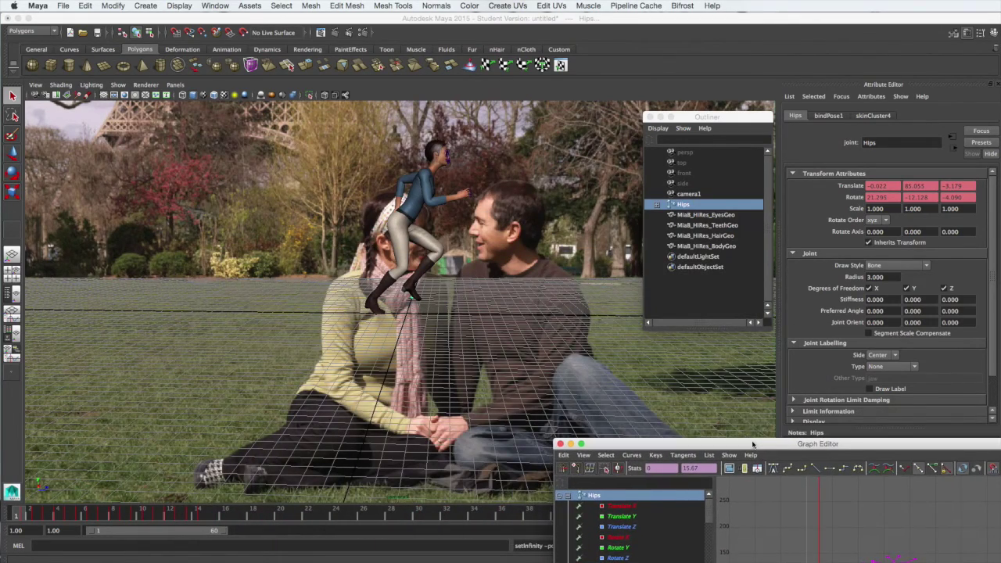
Step: Scrub the timeline from frame 1 to 11 to preview the looping run
{"action": "left_click", "coordinate": [630, 21]}
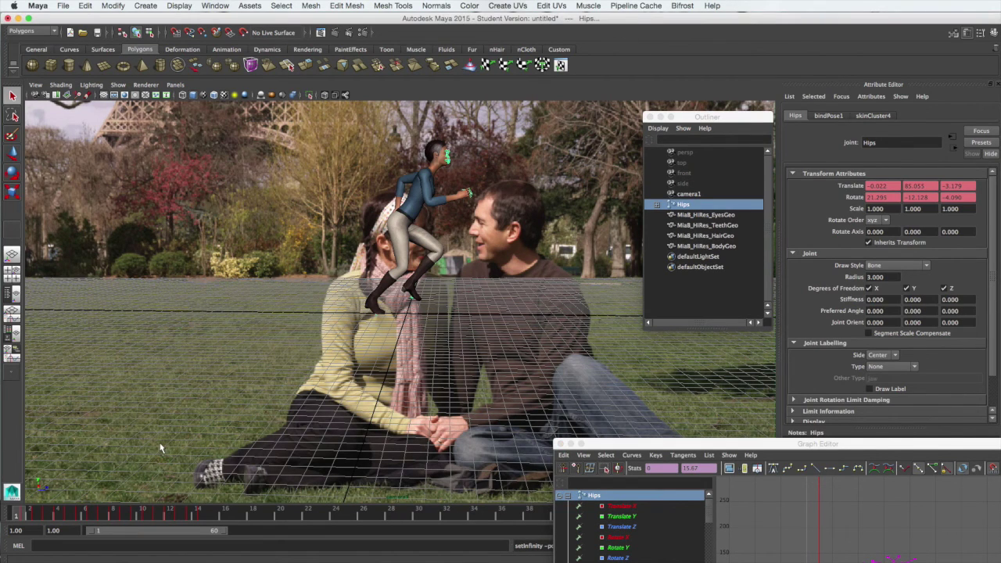
{"action": "mouse_move", "coordinate": [16, 518]}
{"action": "left_mouse_down"}
{"action": "mouse_move", "coordinate": [562, 523]}
{"action": "mouse_move", "coordinate": [7, 517]}
{"action": "left_mouse_up"}
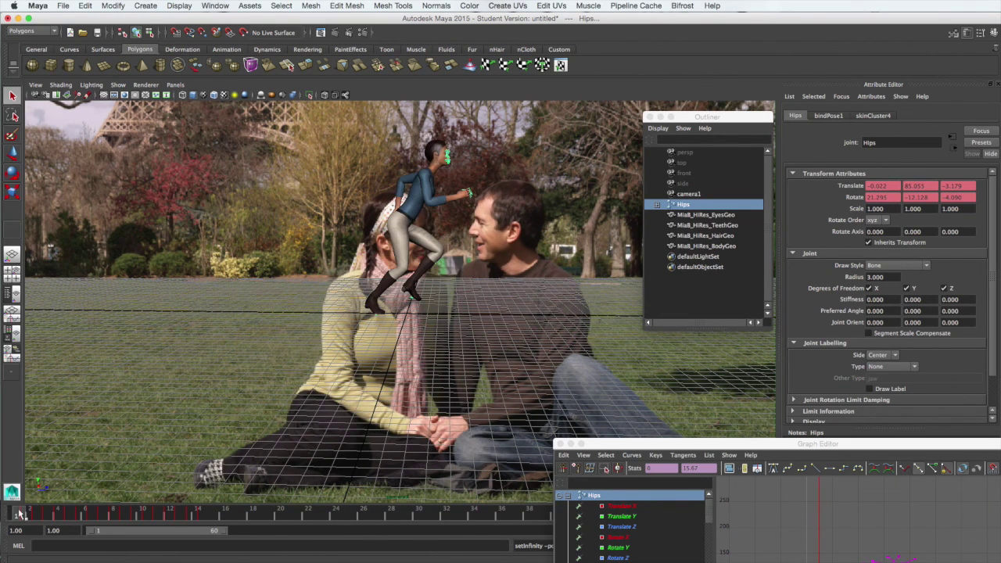